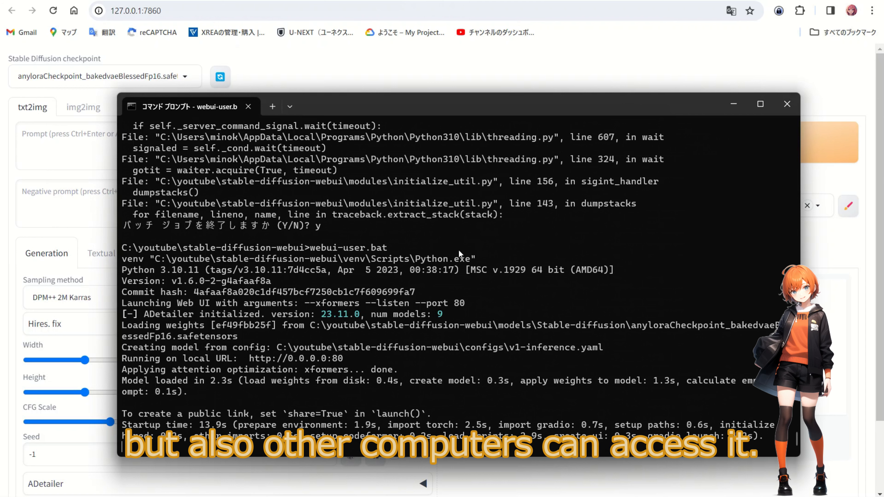
- Load the Stable Diffusion web UI in the browser from localhost
click(231, 9)
text(local)
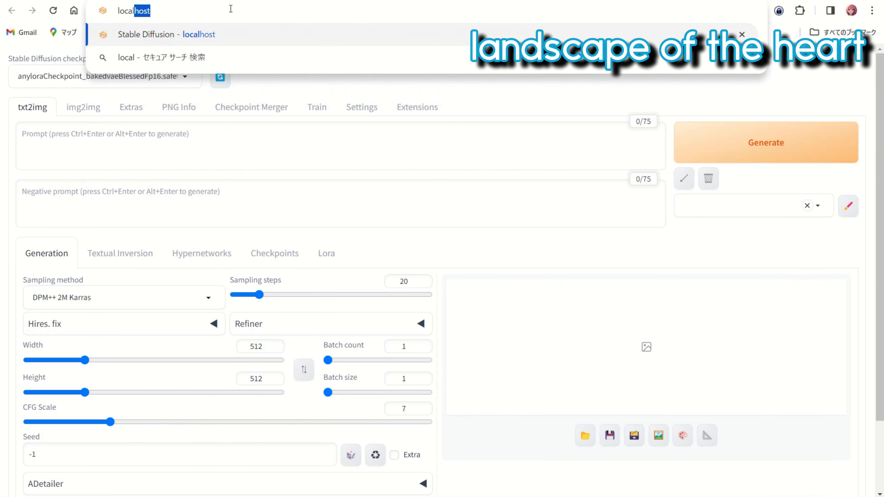
key(Return)
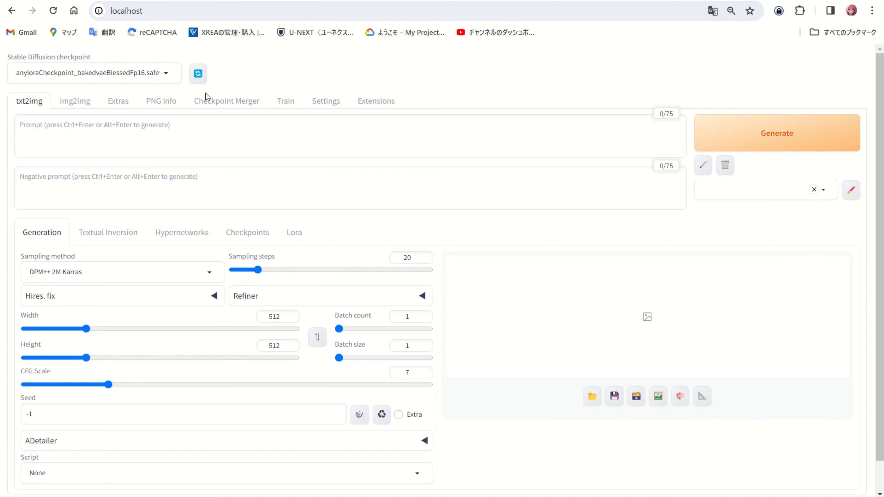
click(190, 133)
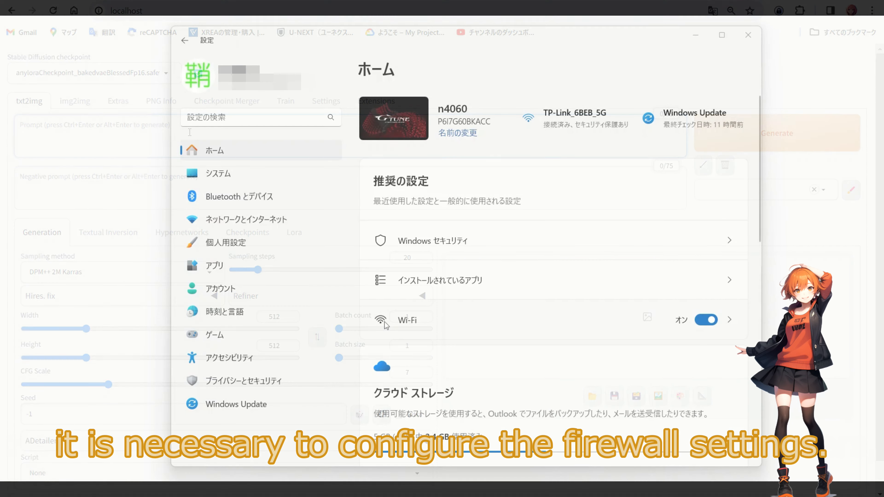
- Switch to Windows Settings and open the advanced firewall settings through Windows Security's firewall and network protection
click(248, 380)
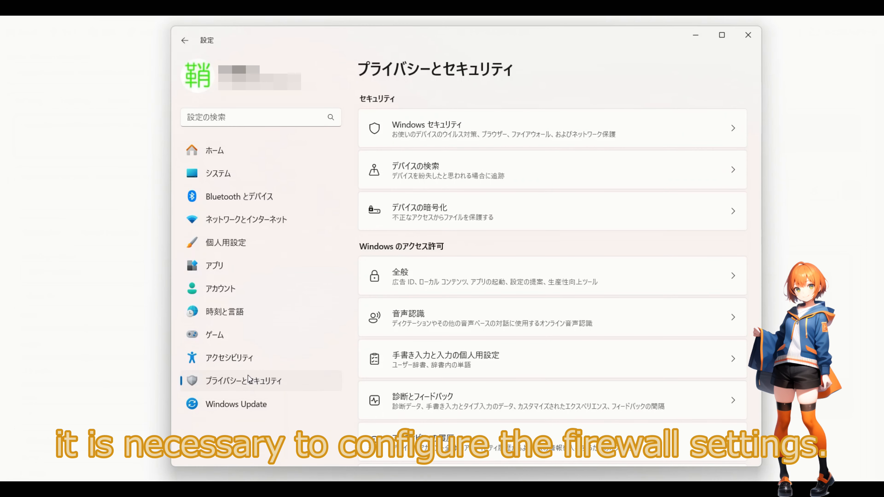
click(448, 136)
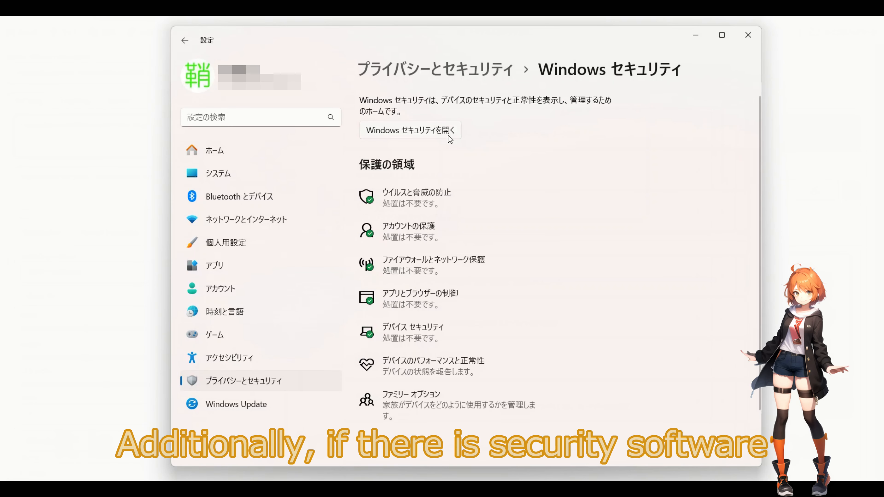
click(433, 132)
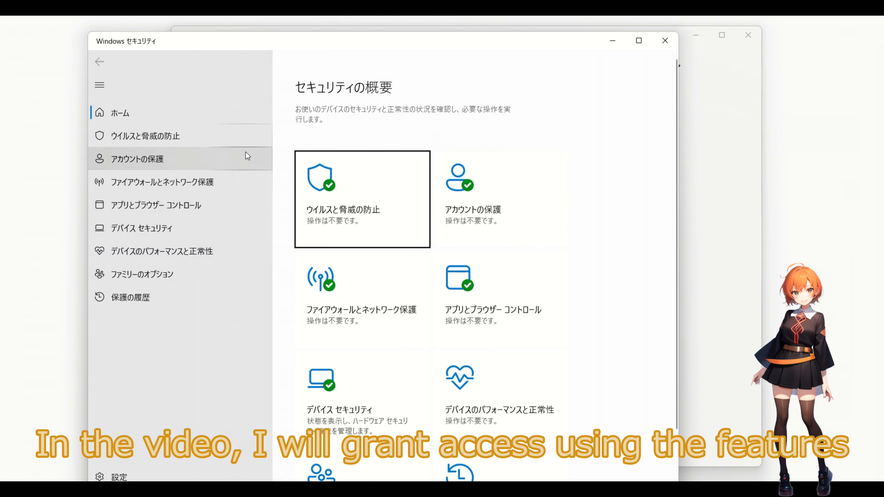
click(200, 182)
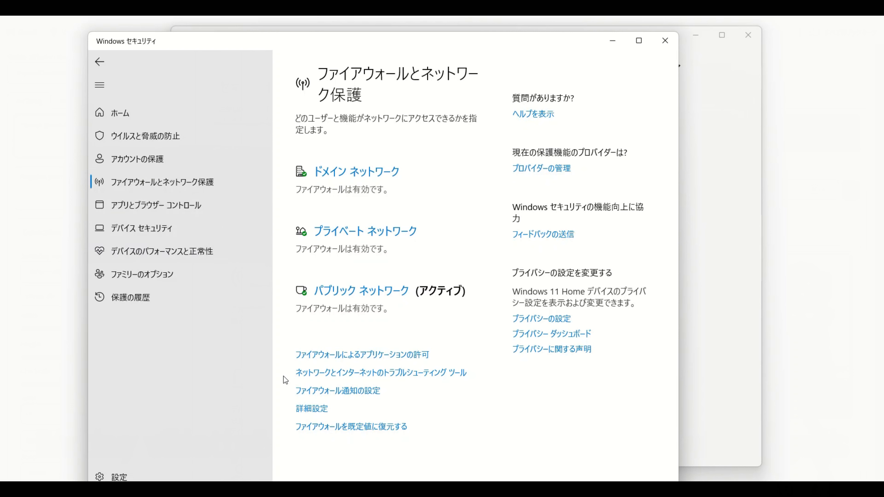
click(299, 409)
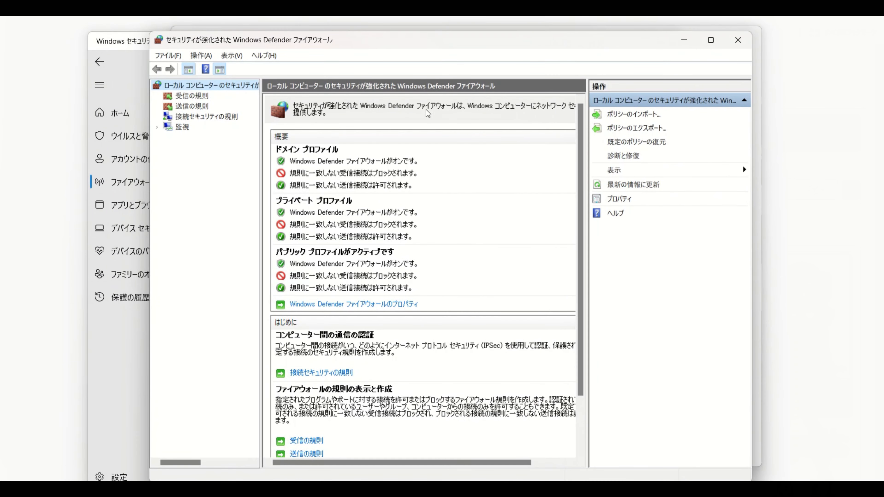
- Start a new inbound firewall rule of type Port, applying to TCP on specific local port 80
click(197, 100)
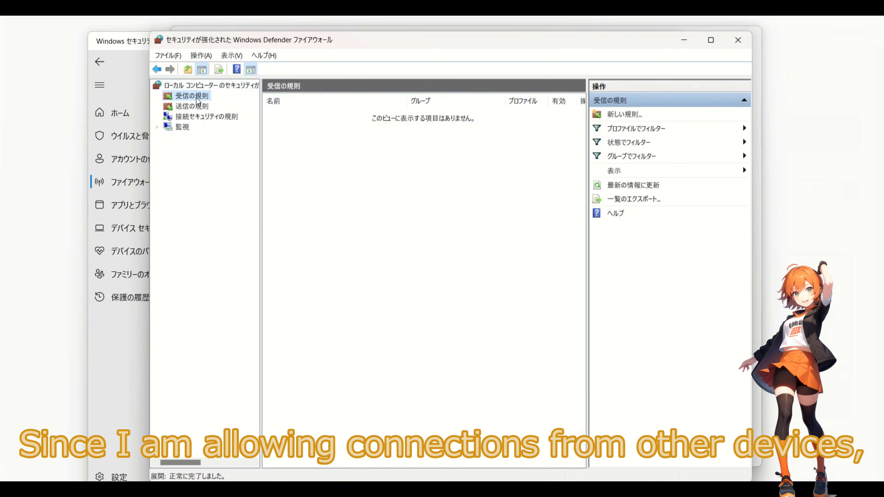
right_click(197, 99)
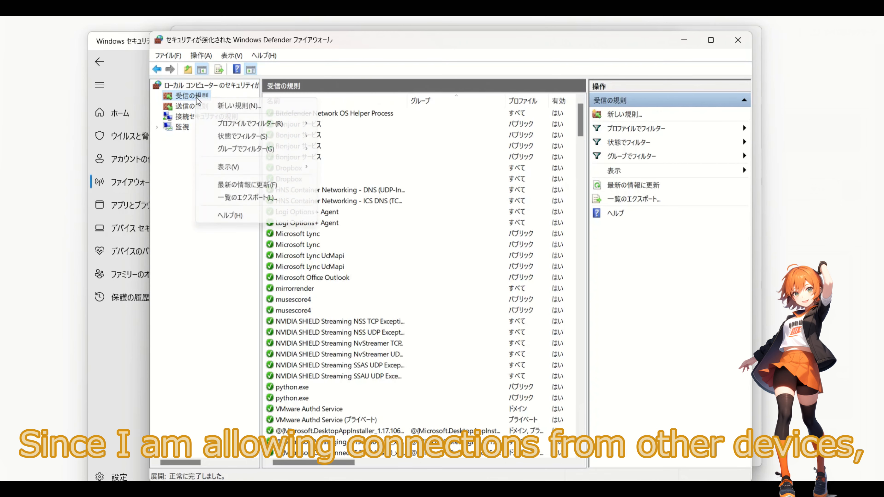
click(214, 105)
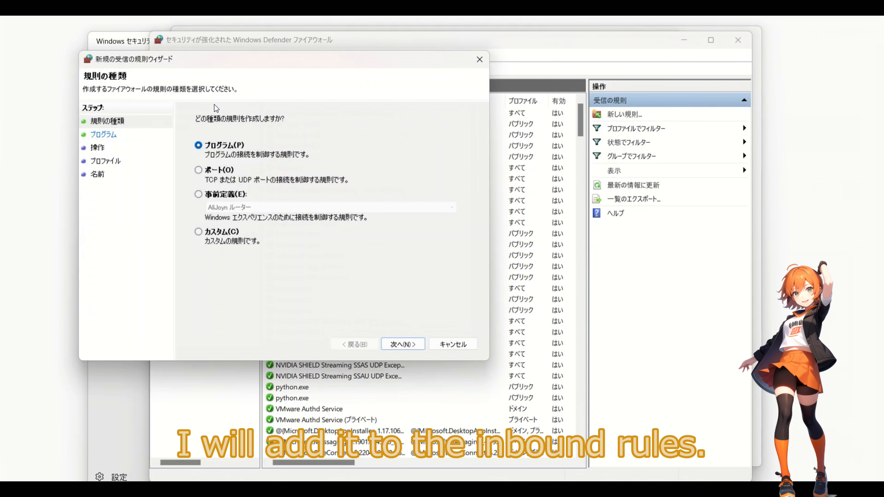
click(208, 170)
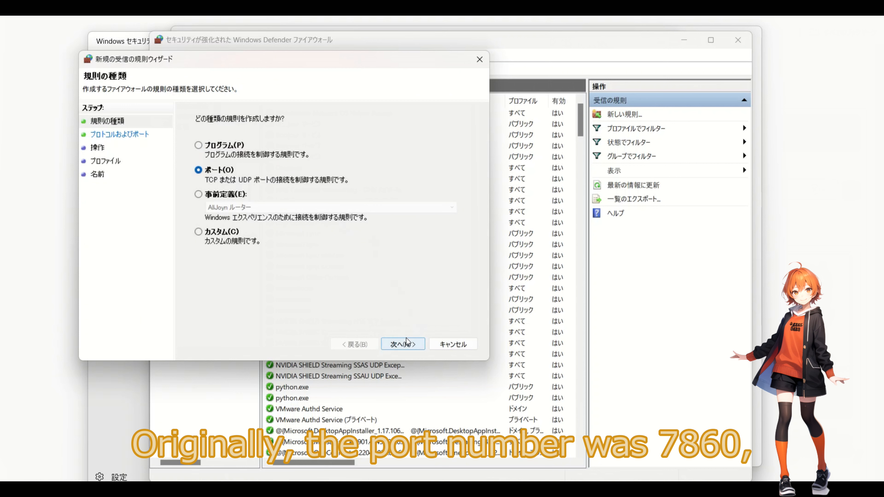
click(404, 344)
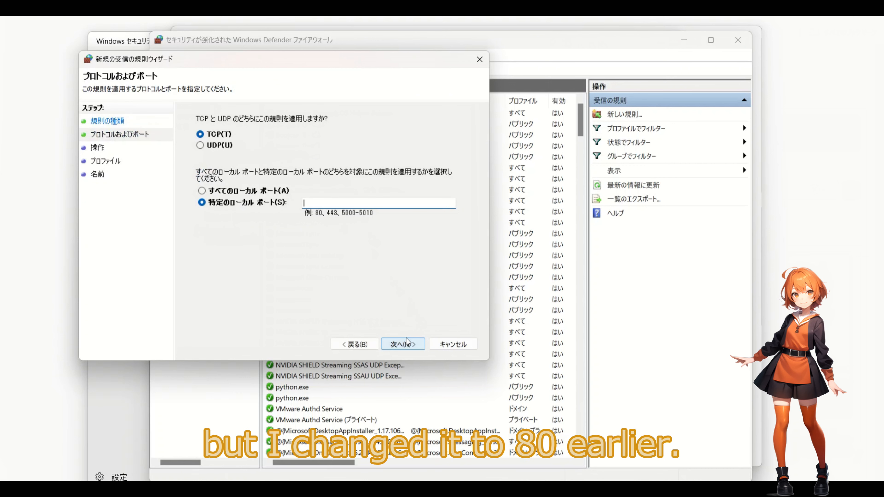
text(80)
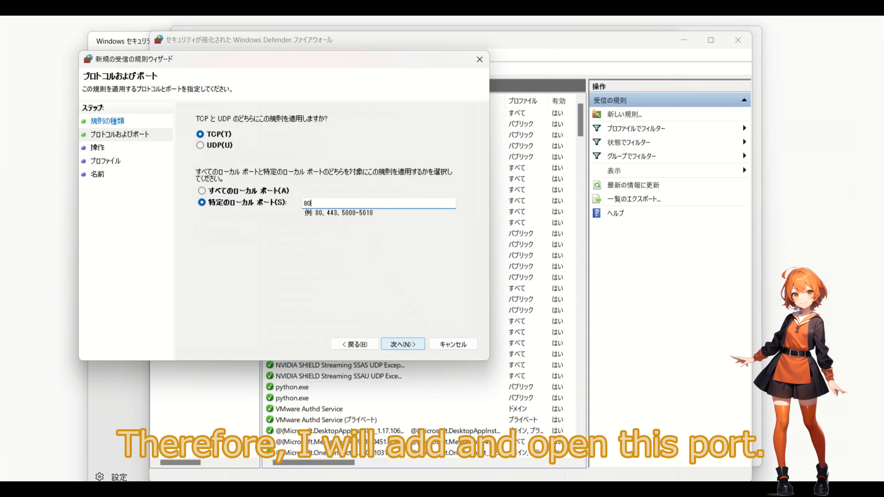
click(399, 347)
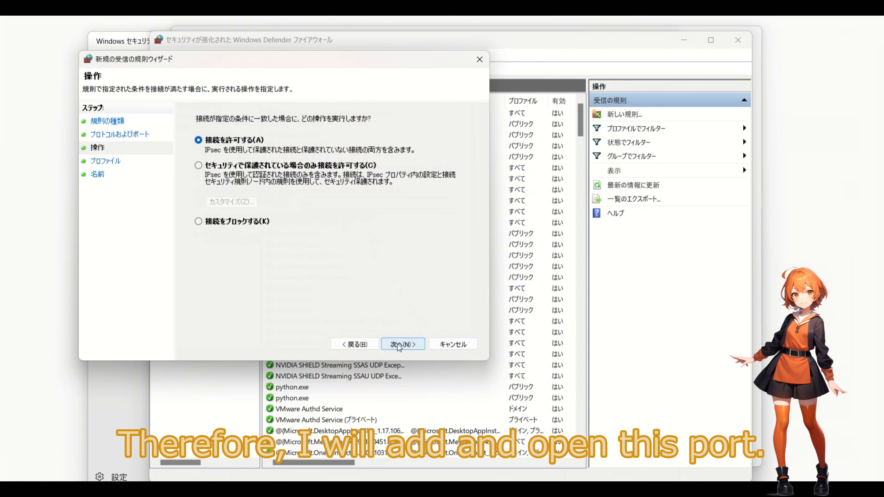
- Allow the connection for the domain, private and public profiles, name the rule p80 and finish it
click(399, 347)
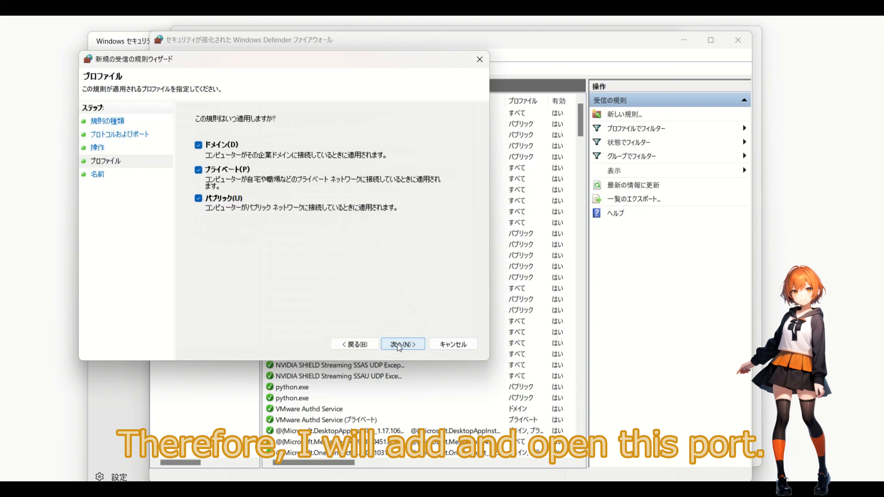
click(398, 345)
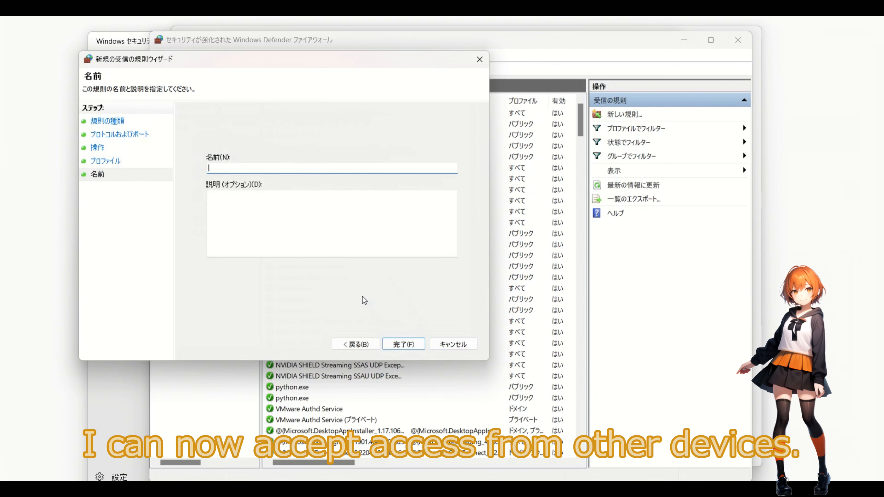
text(p80)
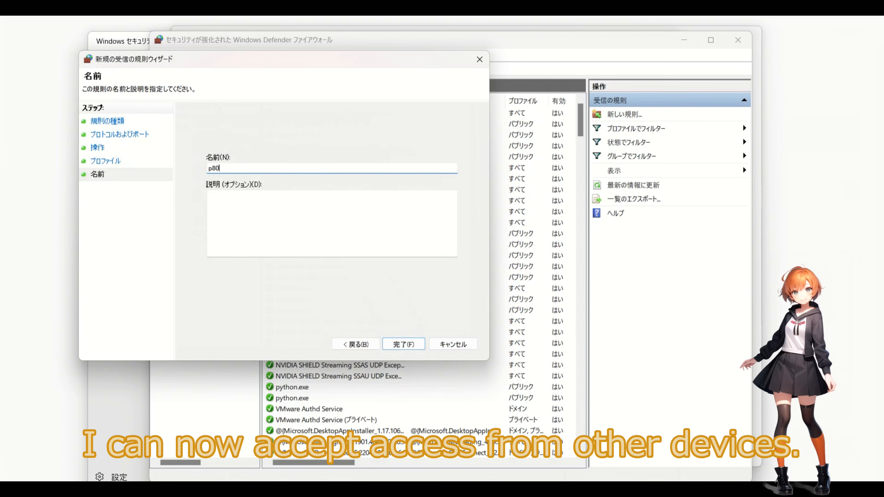
click(403, 344)
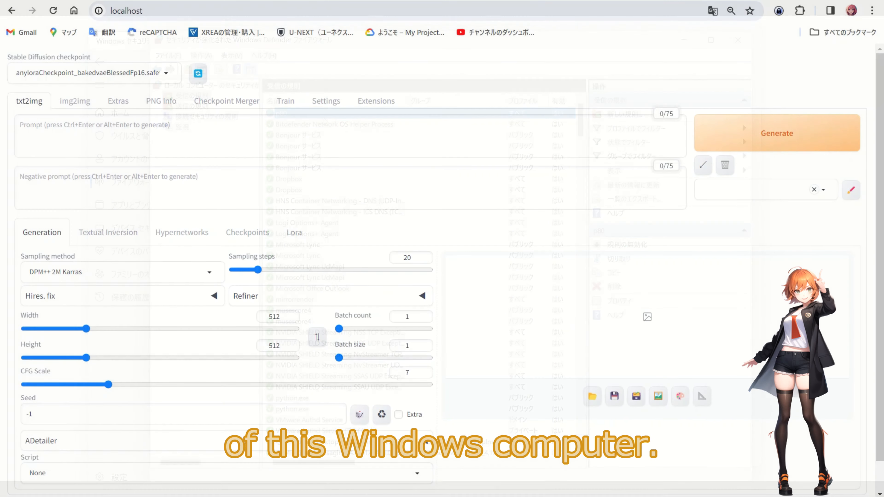
- Run ipconfig in a new Command Prompt window and look up the Wi-Fi adapter's IPv4 address
right_click(607, 496)
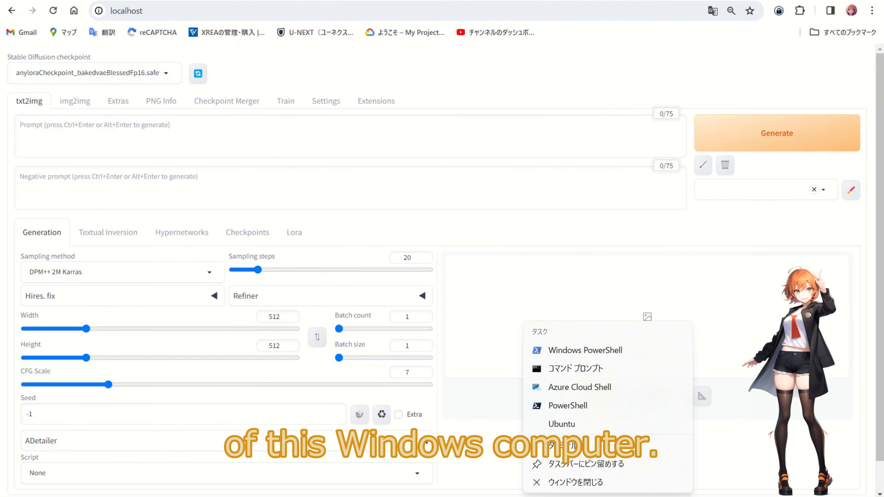
click(560, 372)
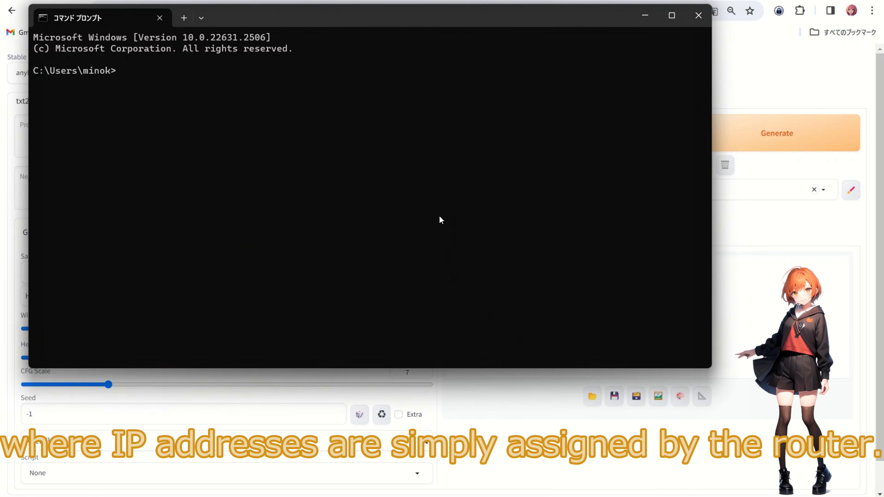
text(ipconfig)
key(Return)
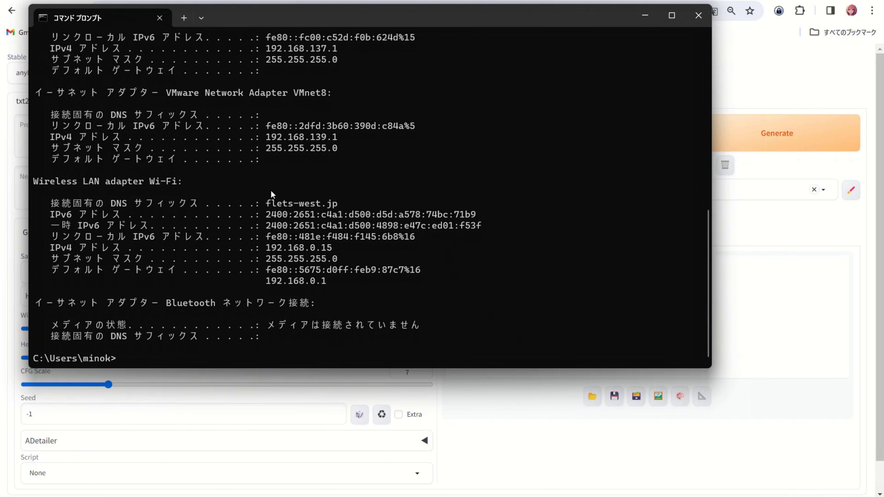
drag(336, 245, 330, 246)
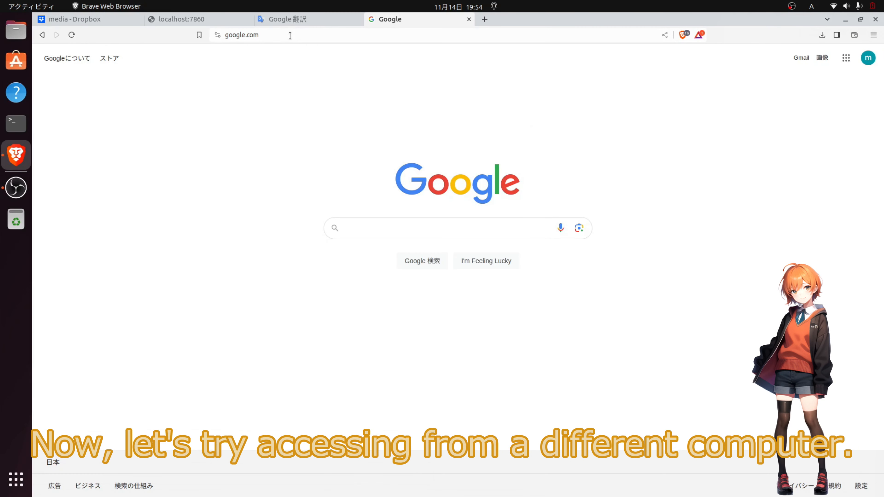
- Open 192.168.0.15 in Brave on the other computer and view the list of available Stable Diffusion checkpoints
click(290, 35)
text(192.168.0.1)
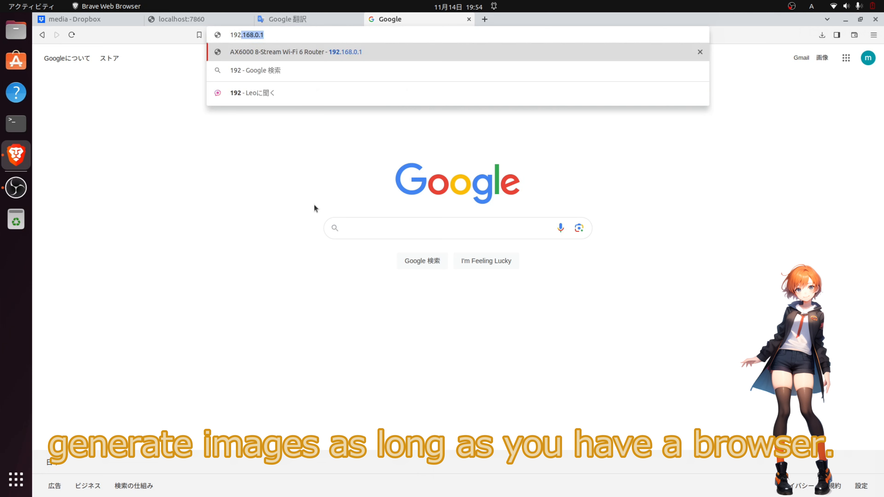
key(Right)
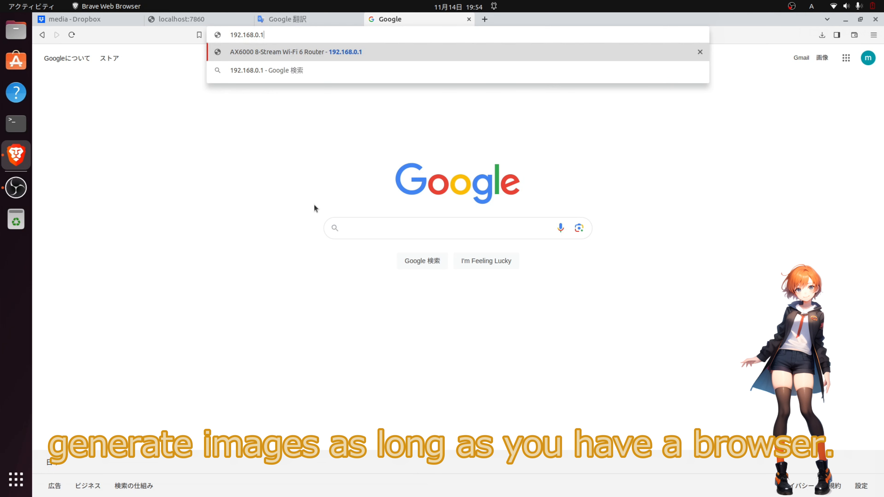
text(5)
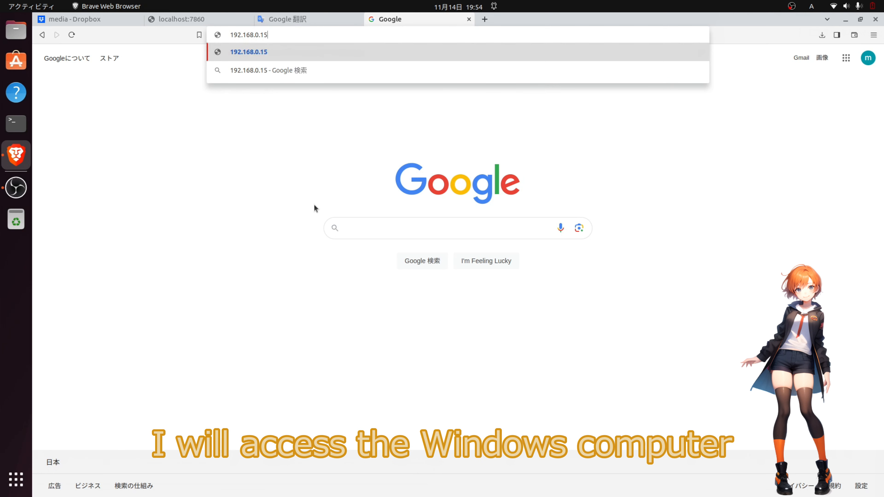
key(Return)
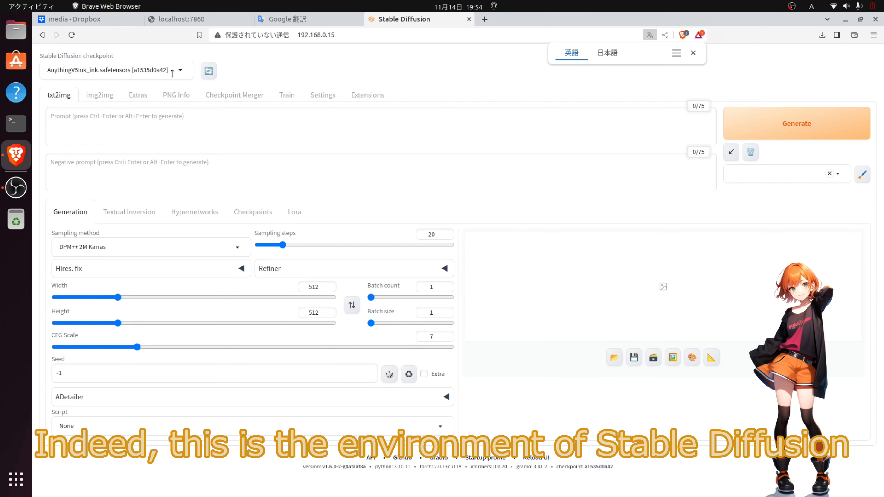
click(180, 71)
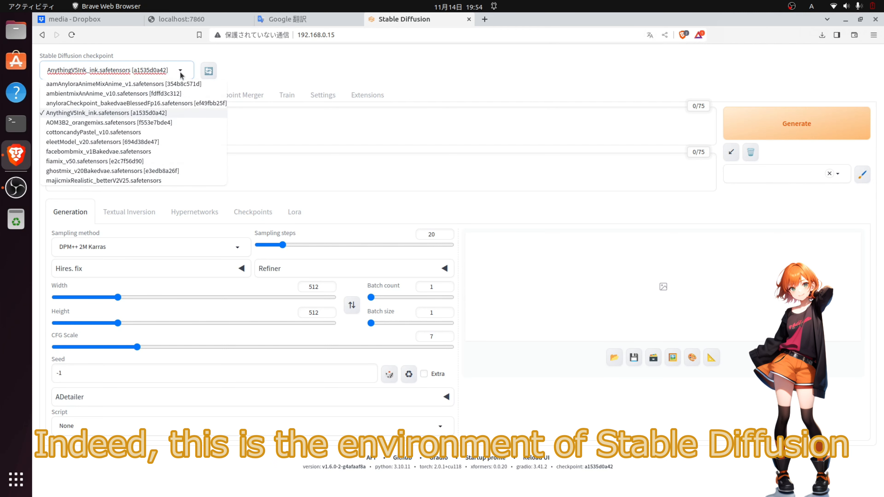
click(332, 84)
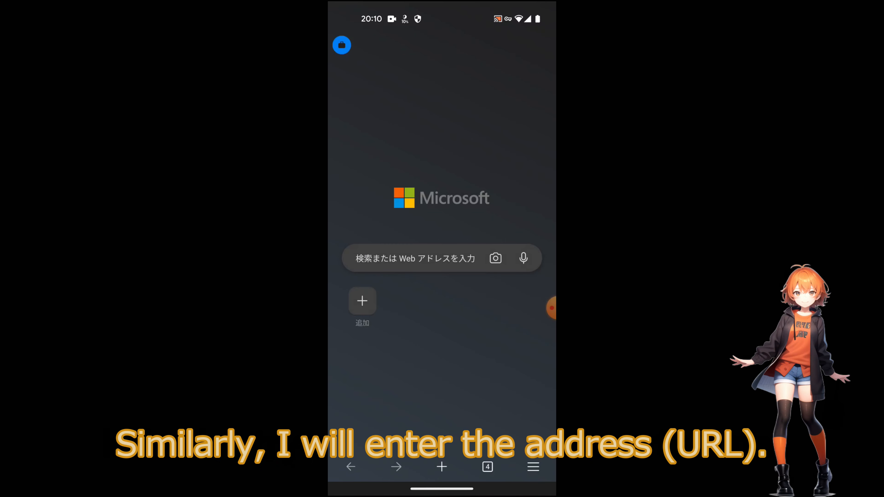
- Open 192.168.0.15 in the phone's browser and look through the loaded Stable Diffusion page
click(414, 258)
text(192)
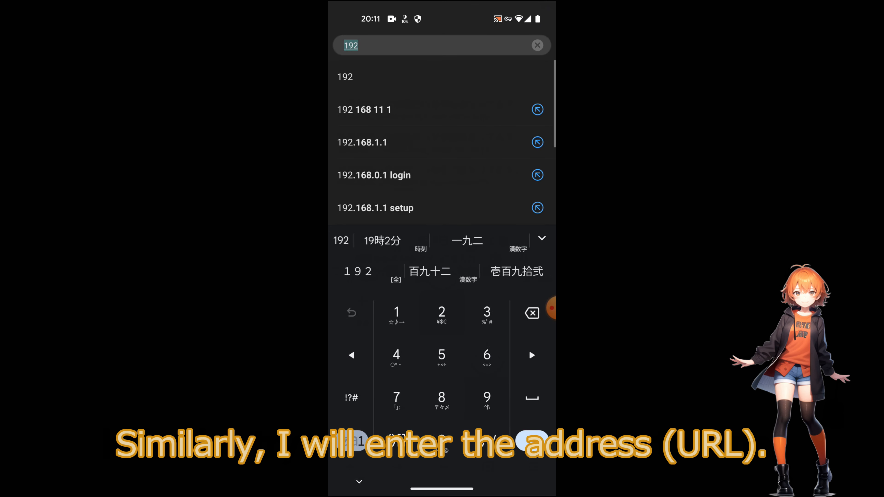
text(.168.)
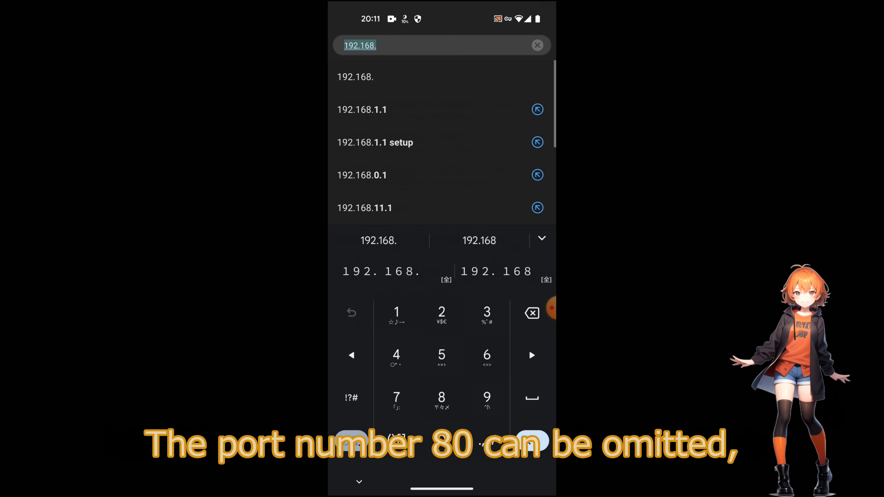
text(0.15)
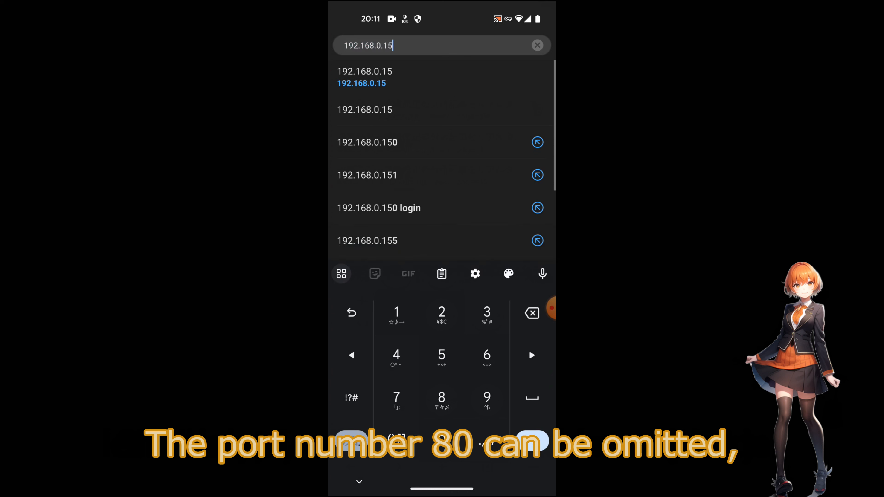
key(Return)
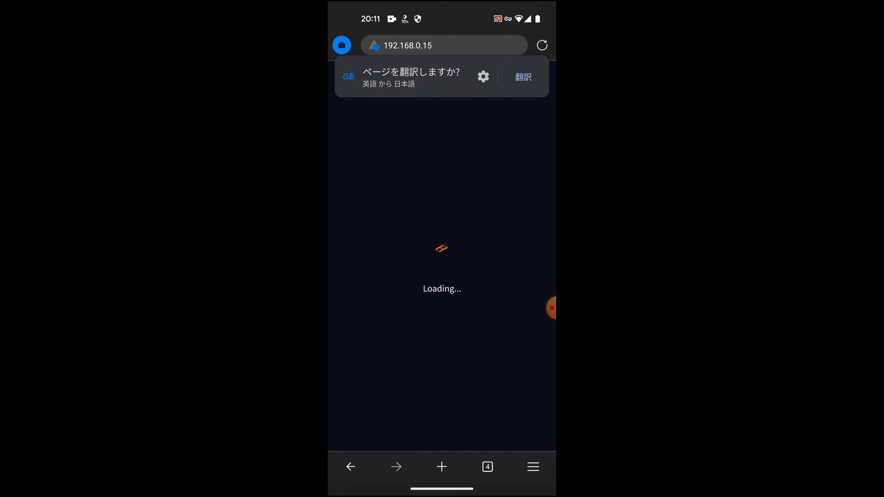
scroll(441, 268, down, 4)
scroll(442, 269, up, 4)
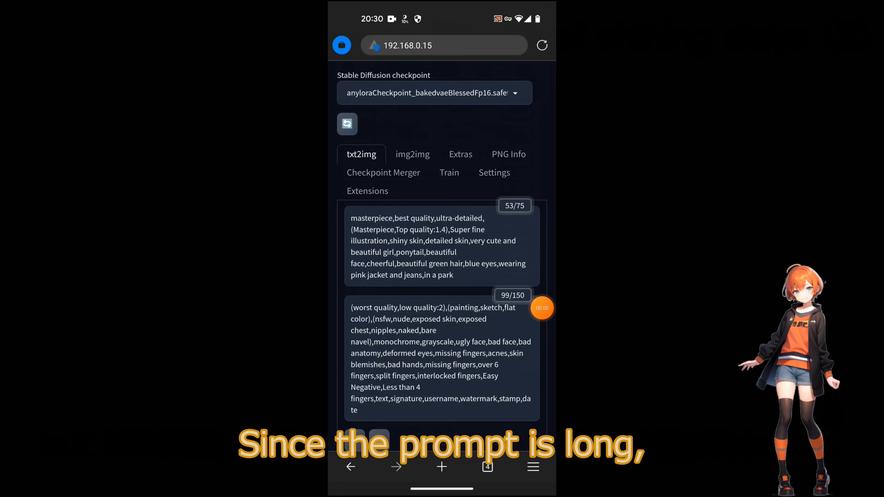
- Select anyloraCheckpoint_bakedvaeBlessedFp16.safetensors as the Stable Diffusion checkpoint
click(434, 93)
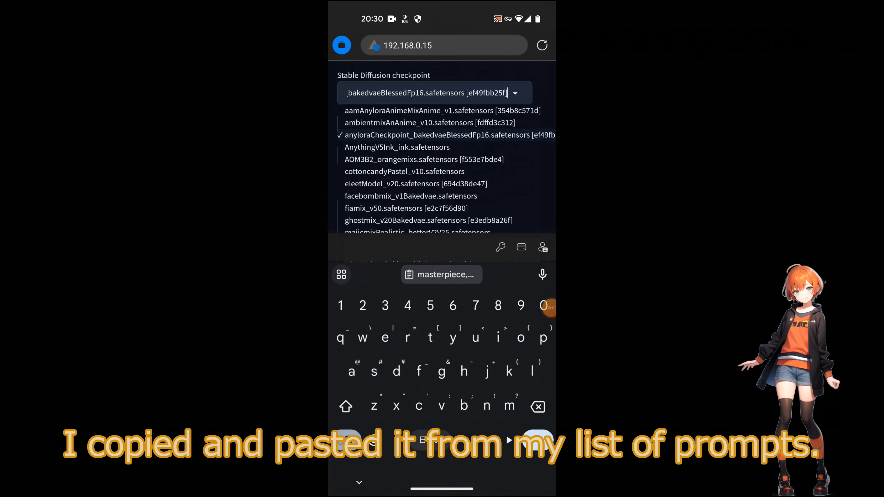
click(437, 135)
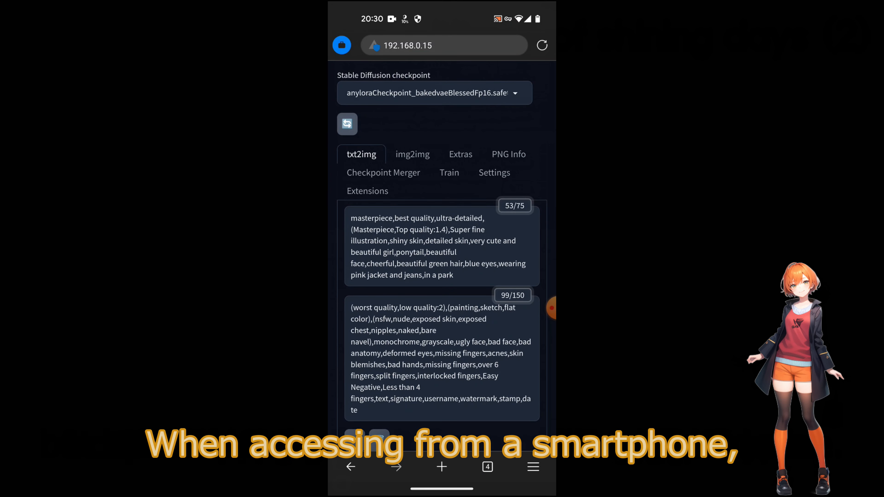
- Set the txt2img sampling steps to 30
scroll(442, 255, down, 2)
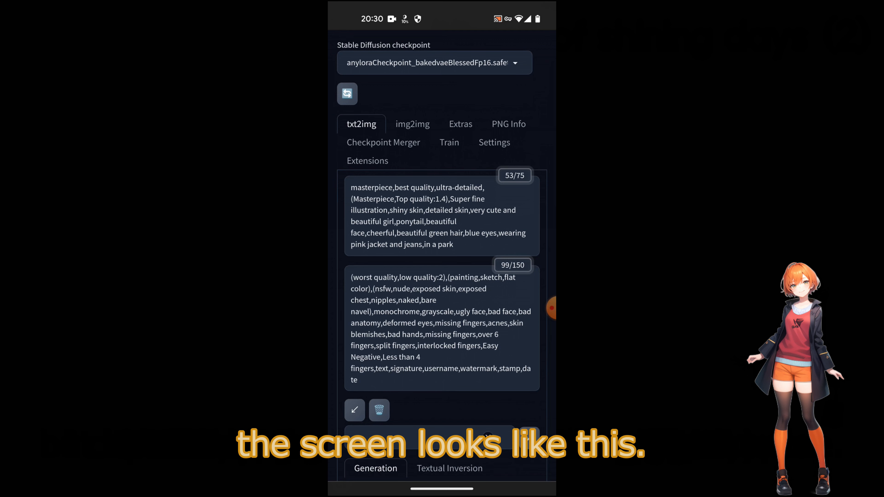
scroll(442, 255, down, 10)
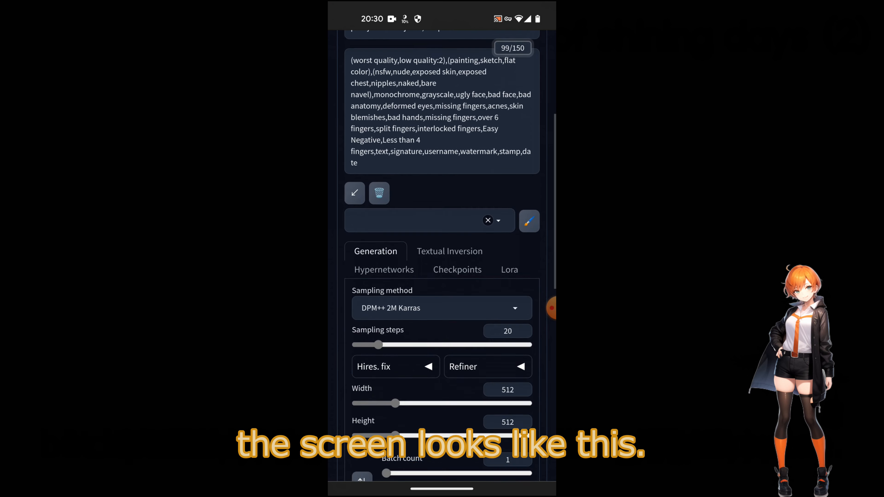
scroll(442, 255, down, 1)
click(462, 272)
scroll(442, 256, down, 2)
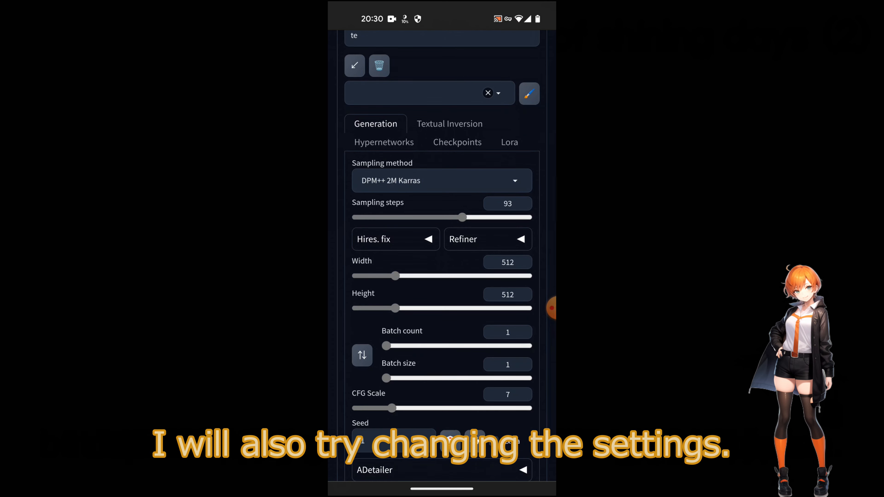
scroll(442, 255, up, 1)
click(507, 225)
key(BackSpace)
key(BackSpace)
text(30)
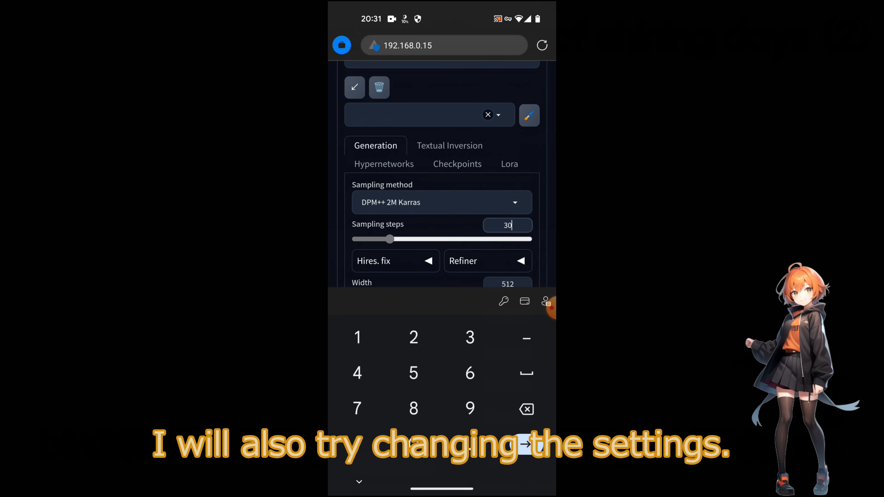
key(Escape)
- Enable ADetailer for the txt2img generation and generate an image from the entered prompts
scroll(442, 255, down, 2)
scroll(441, 256, down, 3)
click(442, 337)
scroll(442, 255, down, 4)
scroll(442, 255, up, 15)
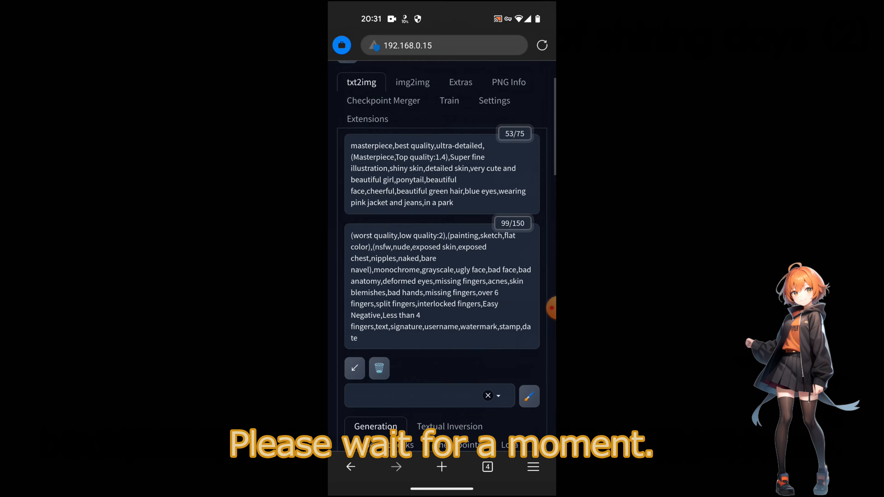
scroll(442, 255, down, 6)
scroll(442, 256, down, 10)
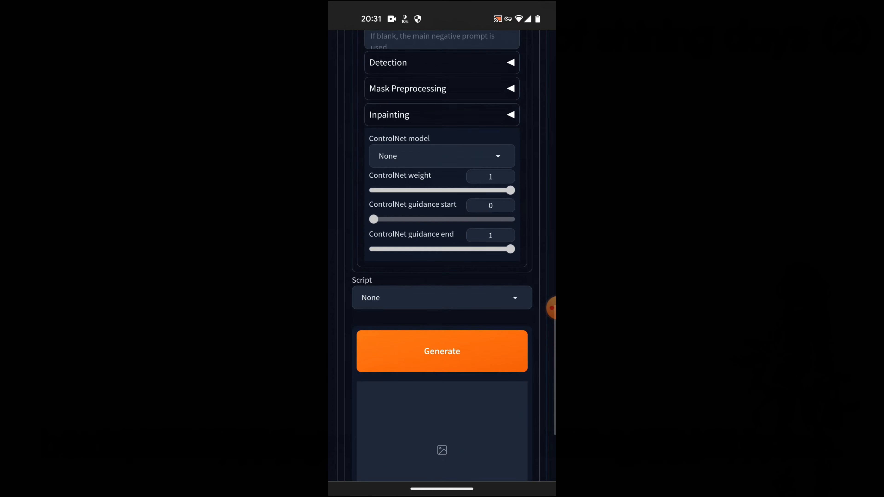
click(442, 351)
scroll(441, 255, down, 3)
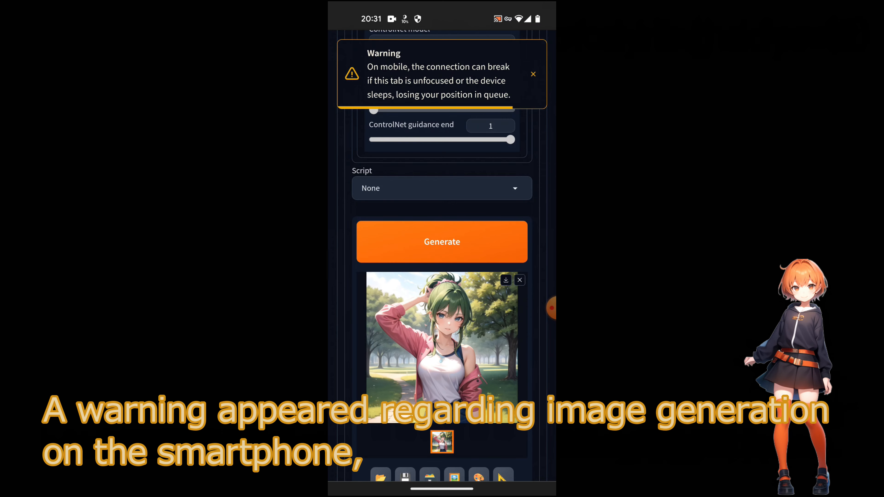
- Set the batch count of the txt2img generation to 4
scroll(441, 257, up, 10)
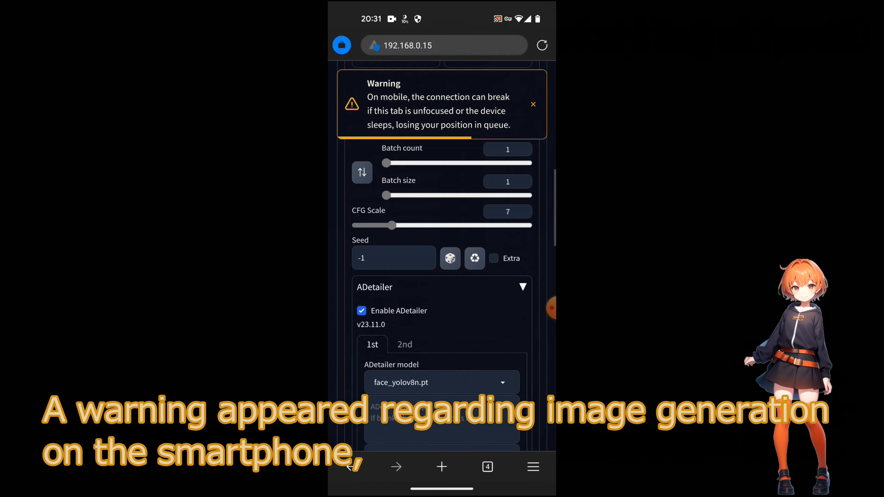
scroll(441, 257, up, 5)
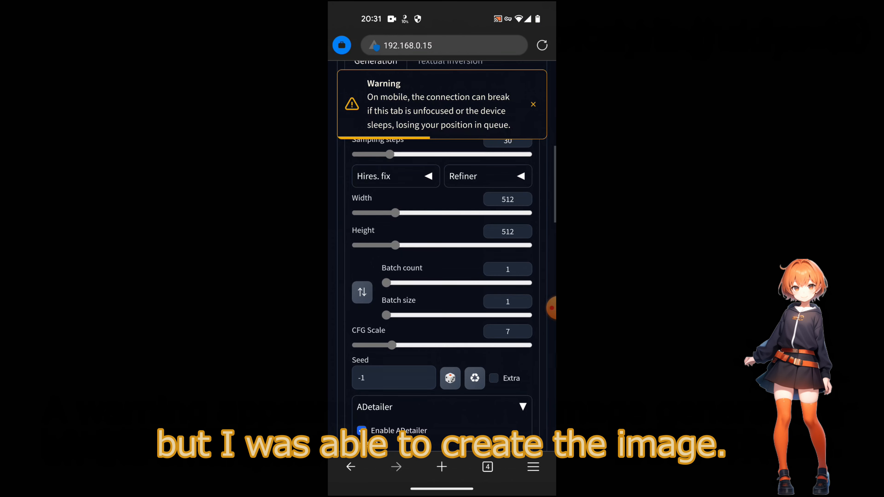
click(507, 269)
key(BackSpace)
text(4)
key(Return)
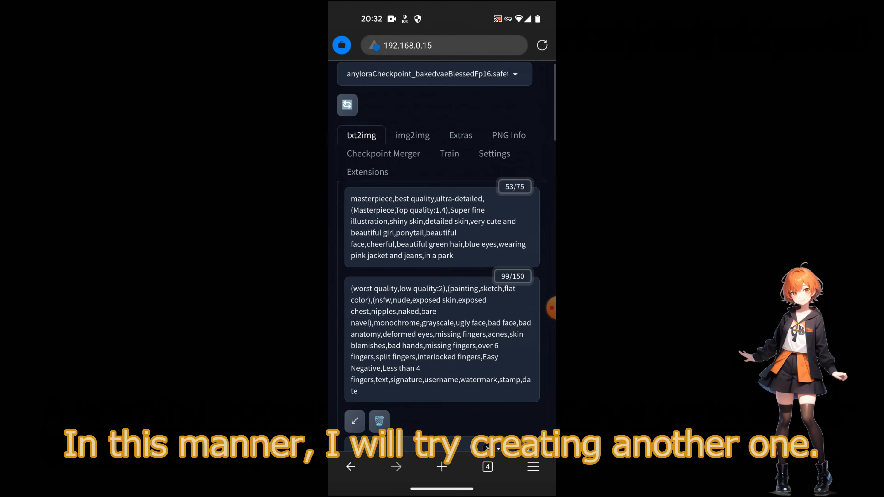
- Generate the batch of images with the same prompts and view the output at the end of the page
scroll(441, 258, up, 1)
scroll(442, 257, down, 15)
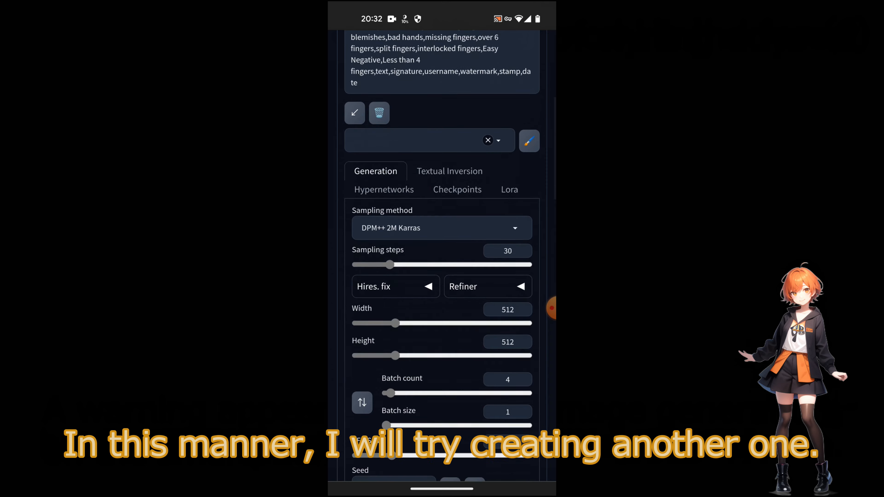
scroll(442, 257, down, 2)
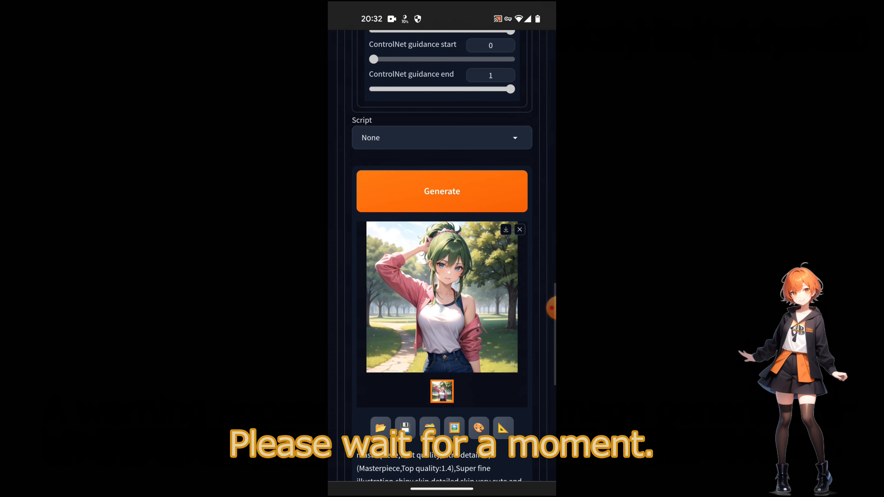
click(442, 191)
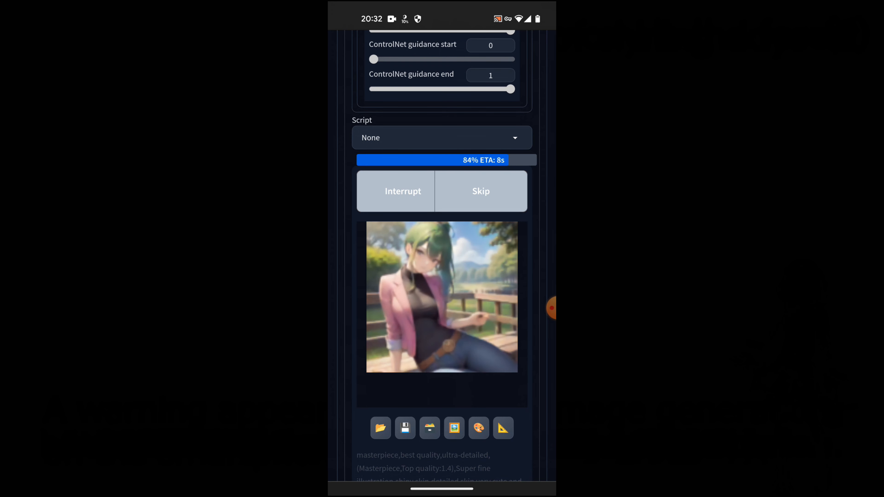
right_click(441, 297)
key(Escape)
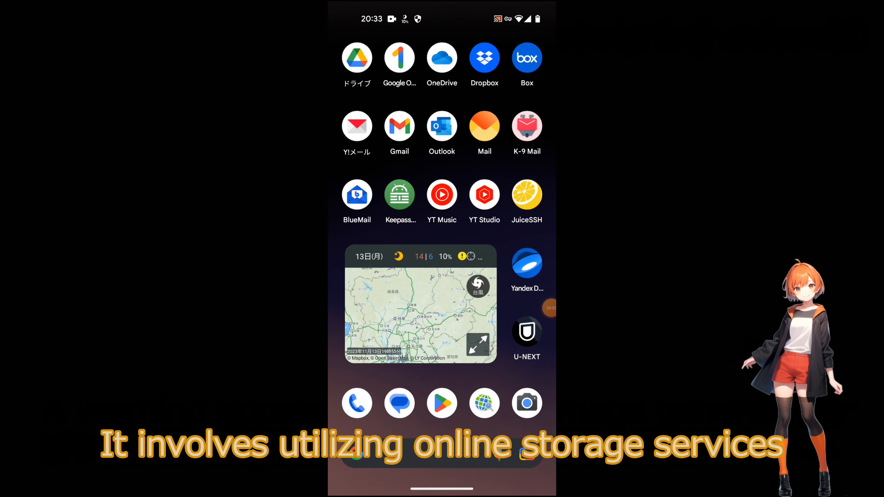
- Switch to the Dropbox app on the phone and look through the outputs/txt2img-images/2023-11-13 folder
click(484, 58)
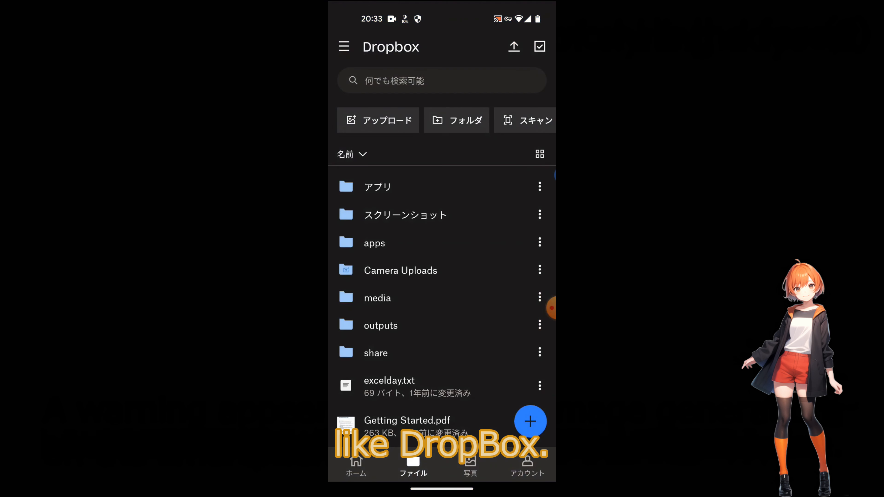
click(381, 325)
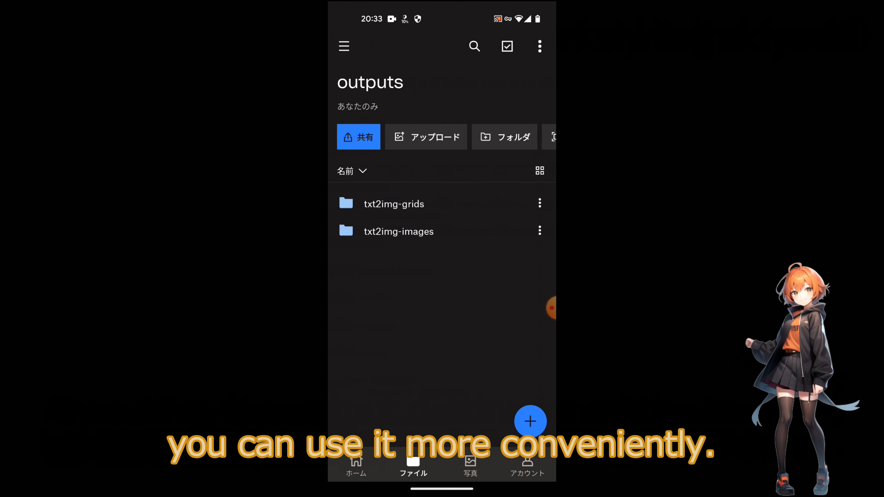
click(398, 231)
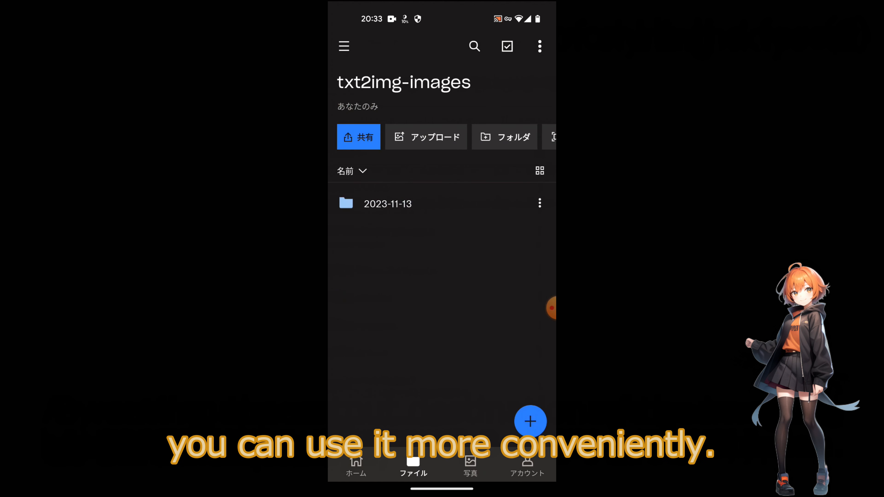
click(388, 203)
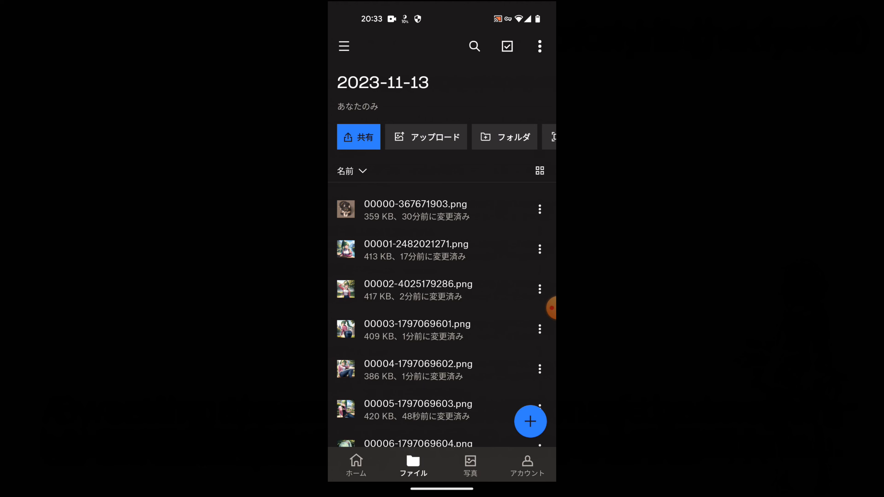
scroll(441, 243, down, 3)
scroll(442, 244, up, 3)
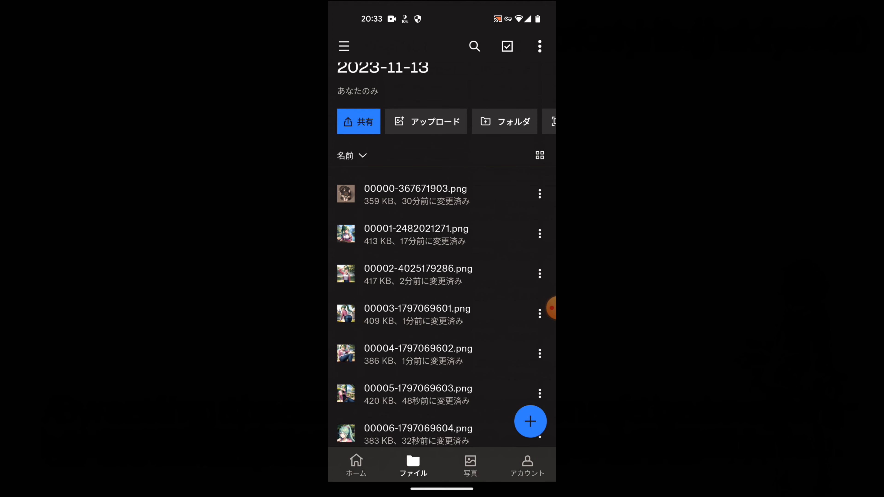
- View the newly generated images full size one after another, up to 00006-1797069604.png, and close the viewer
scroll(442, 244, down, 2)
click(415, 143)
drag(505, 278, 386, 279)
drag(504, 279, 348, 279)
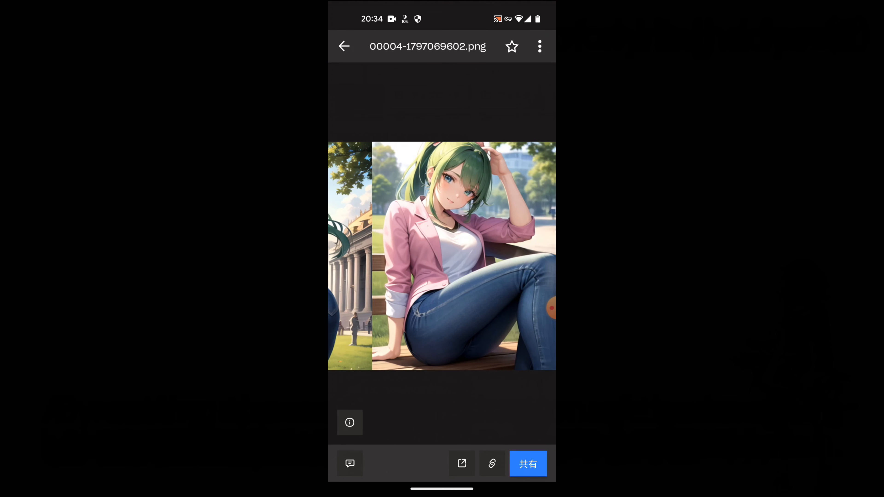
drag(504, 279, 348, 278)
drag(505, 278, 414, 278)
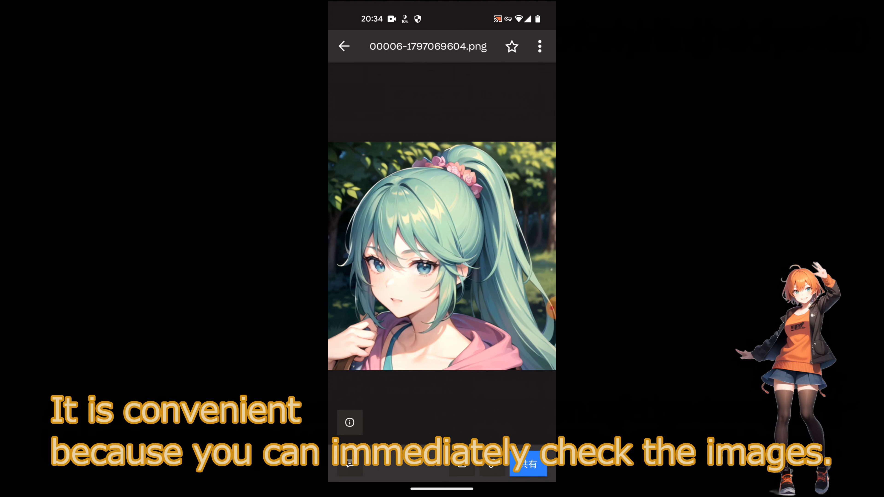
key(Escape)
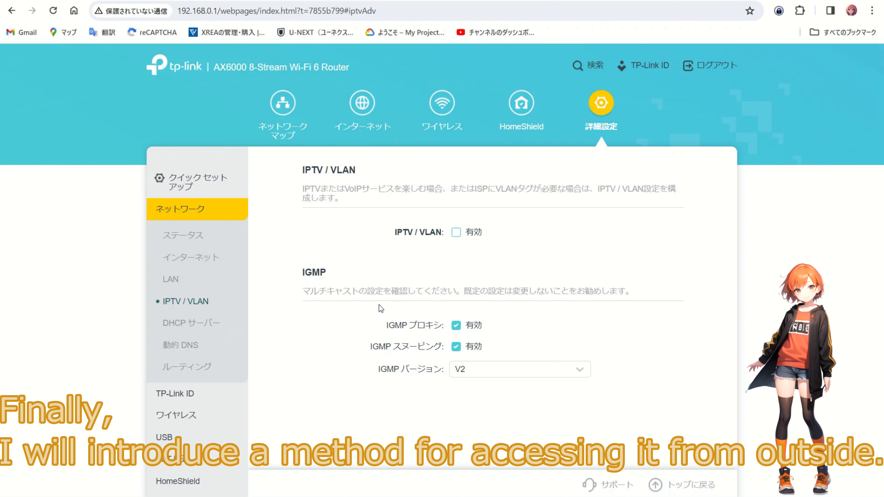
- Start a port forwarding entry on the TP-Link router with service name portt and device IP address 192.168.0.15
click(191, 457)
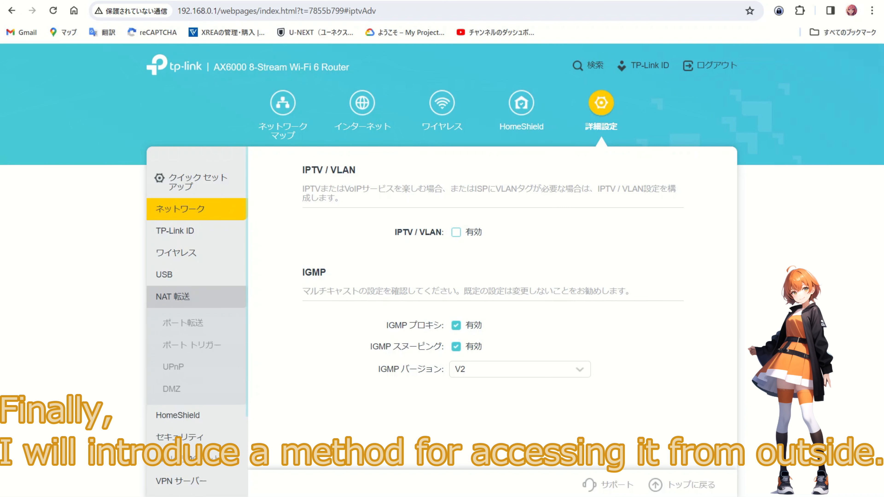
click(188, 324)
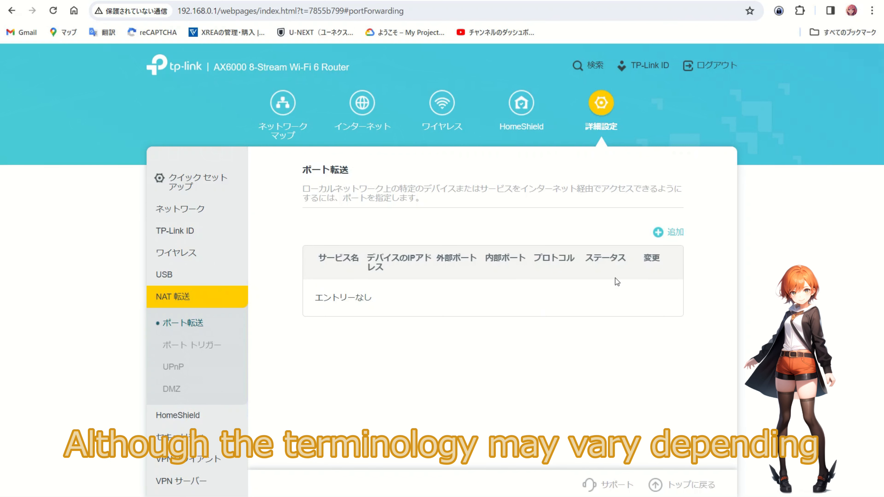
click(669, 237)
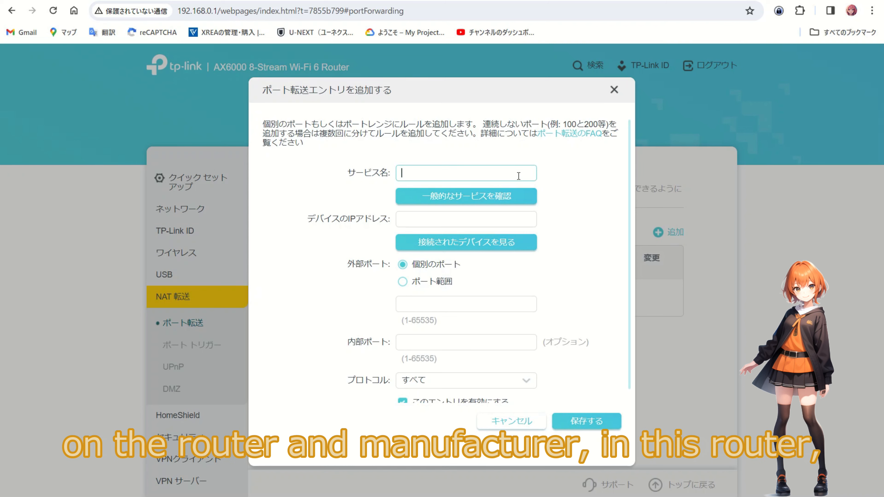
text(portt)
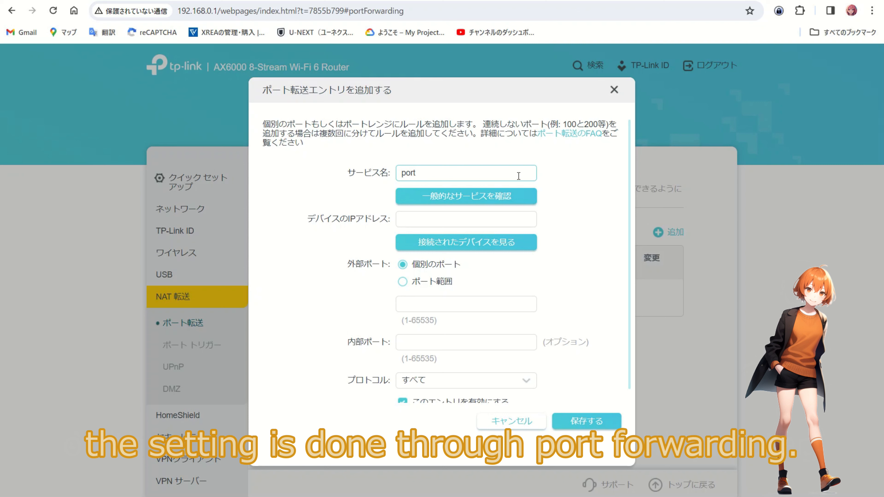
click(502, 213)
text(192.168.0.15)
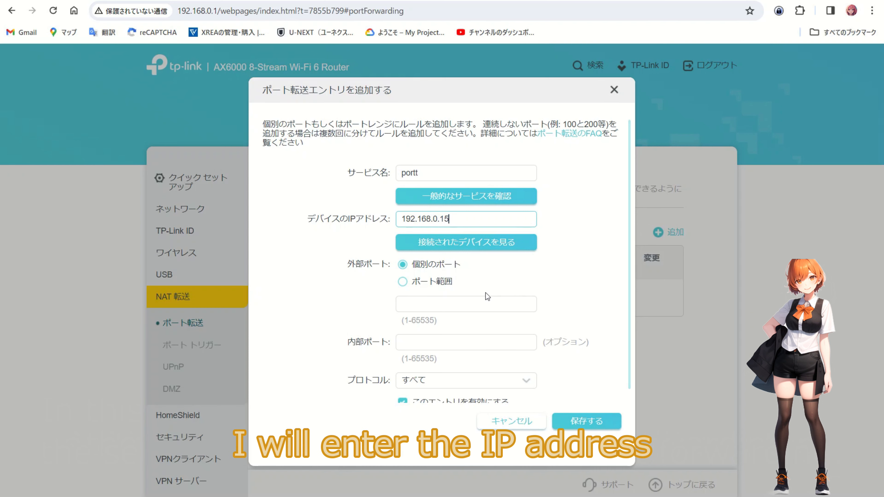
- Set the entry's external port to the port range 80 to 80 and its protocol to TCP
click(442, 283)
click(435, 305)
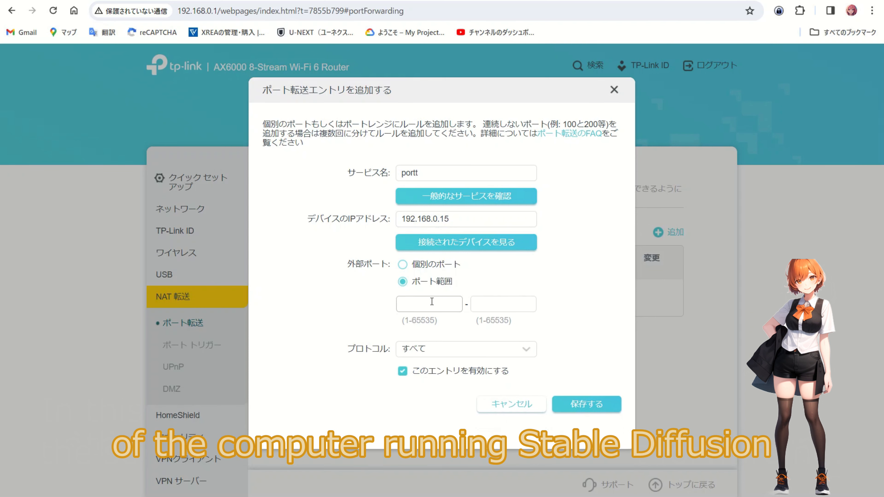
text(80)
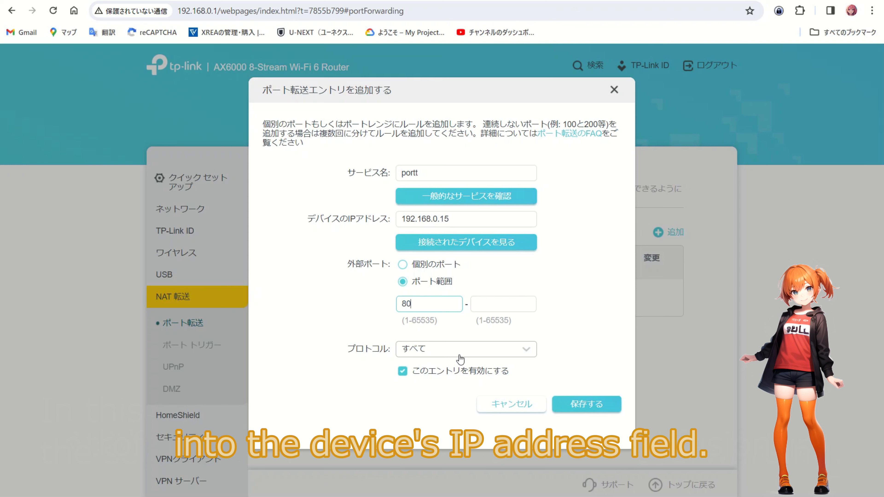
click(509, 303)
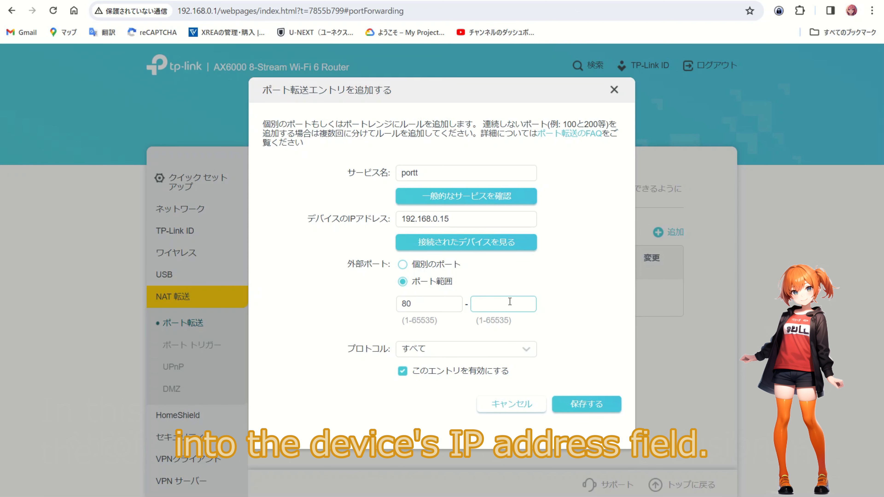
text(80)
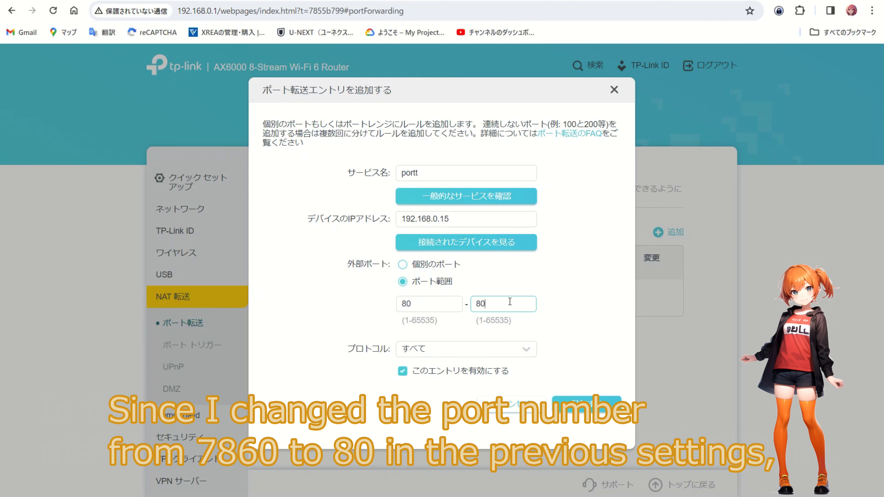
click(497, 352)
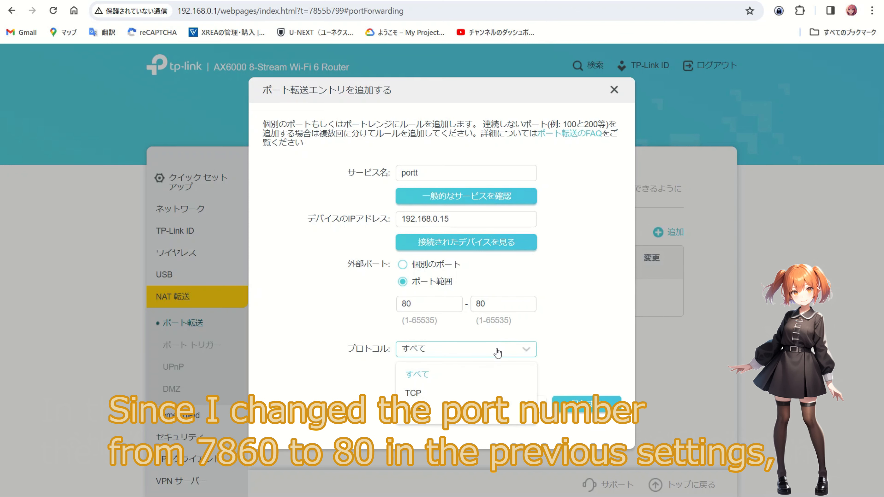
click(432, 393)
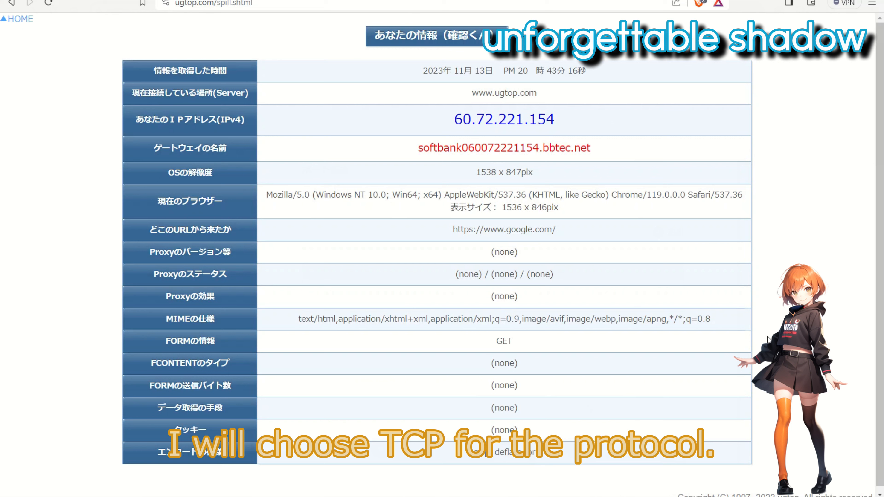
drag(557, 120, 455, 120)
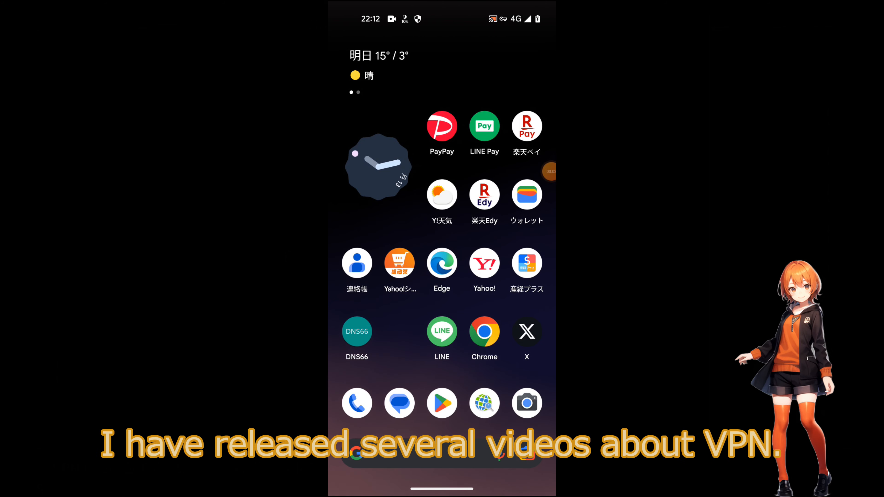
click(442, 264)
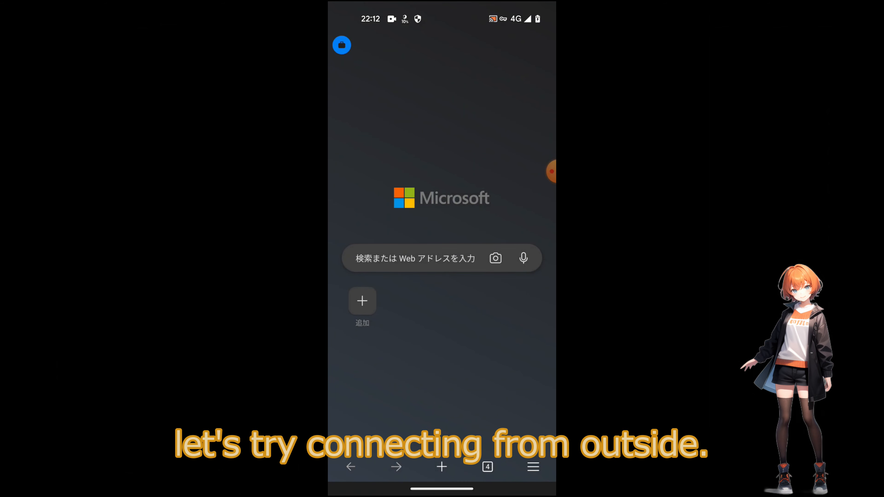
click(415, 258)
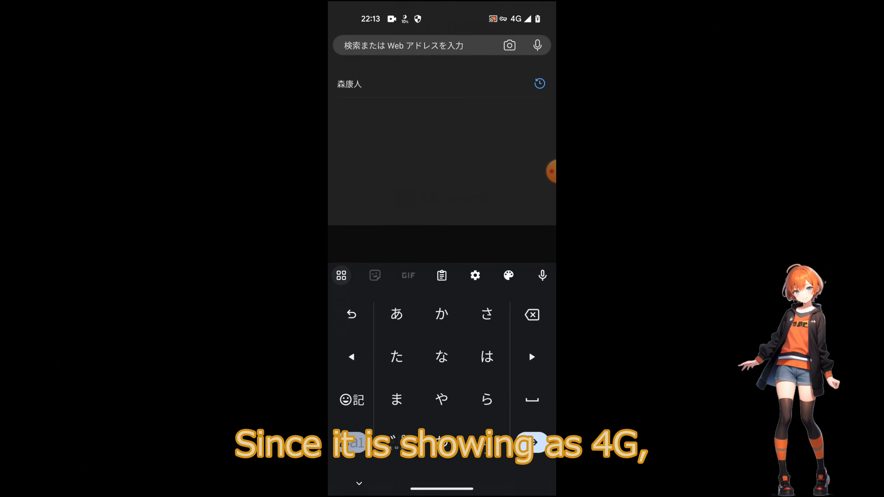
click(352, 441)
click(352, 441)
text(60.72)
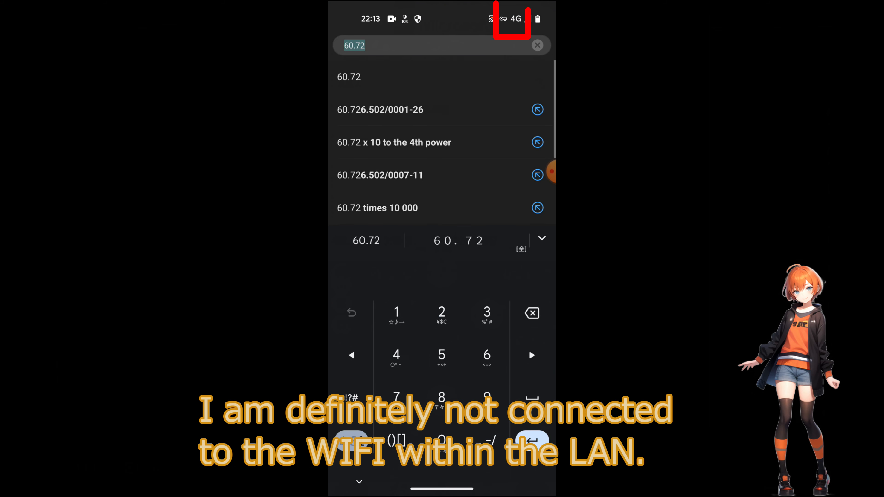
text(.221.154)
key(Return)
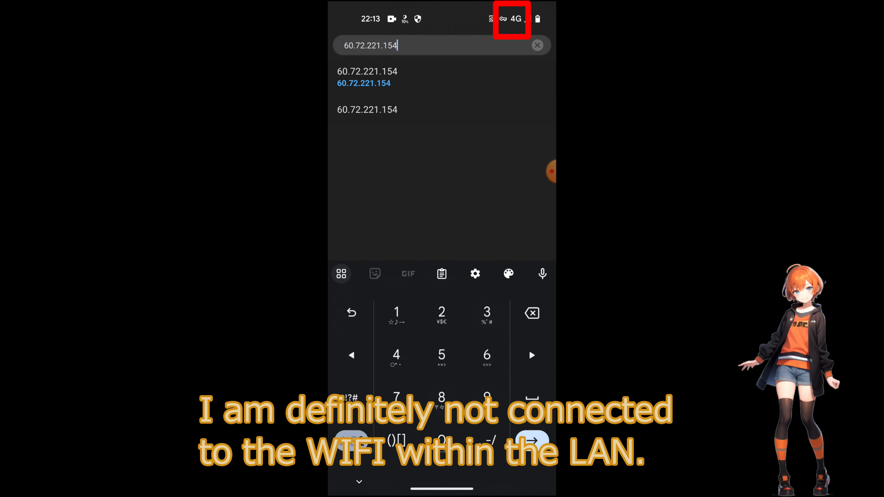
key(Return)
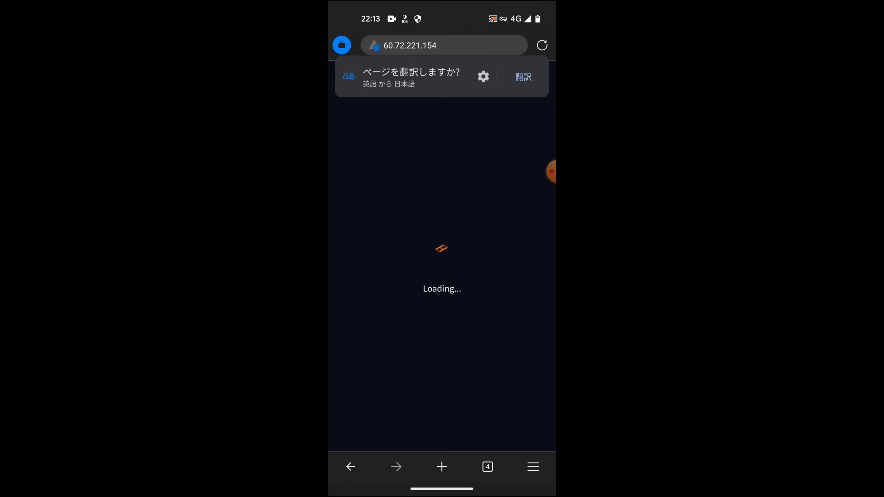
- Look over the txt2img page on the phone and switch the Stable Diffusion checkpoint to AnythingV5Ink_ink.safetensors
scroll(442, 258, down, 15)
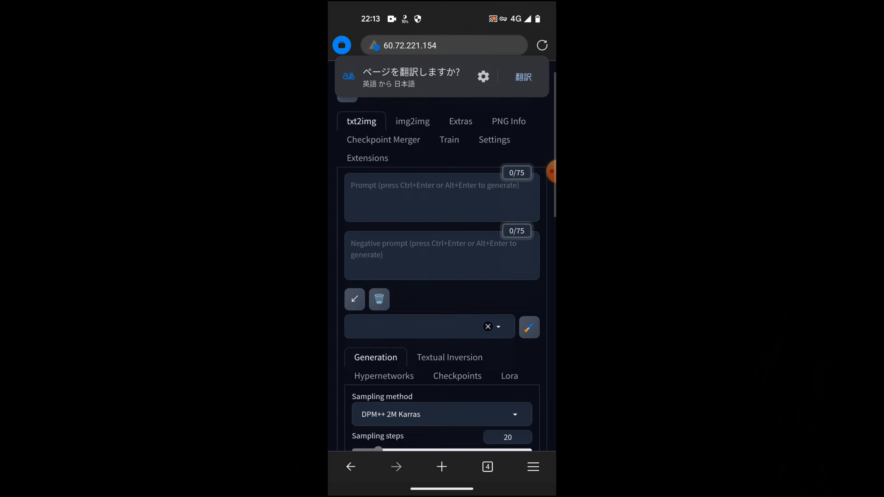
scroll(442, 257, up, 15)
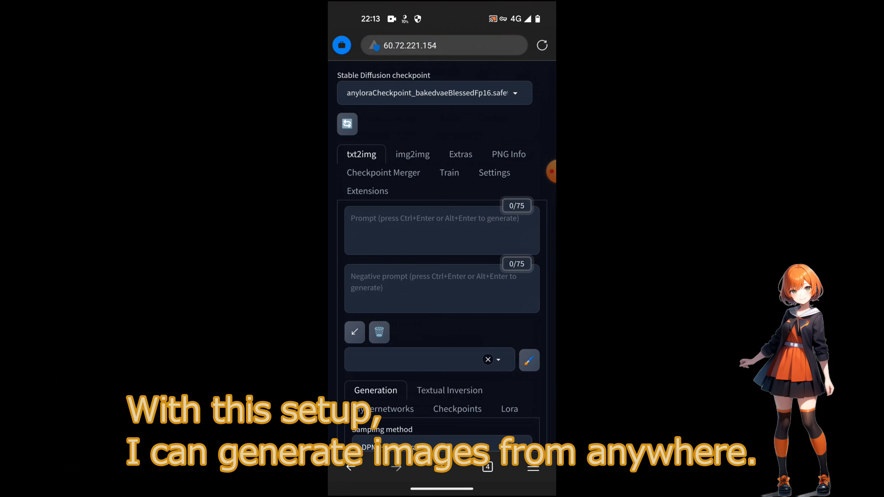
click(506, 92)
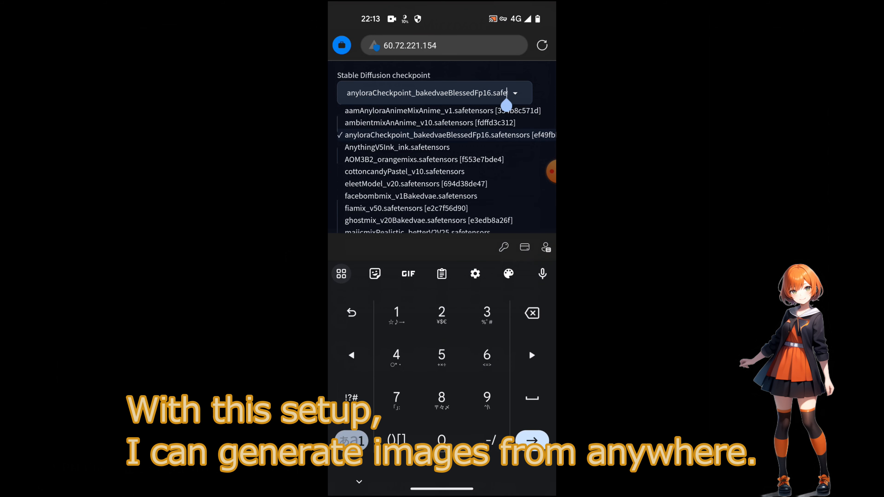
click(396, 147)
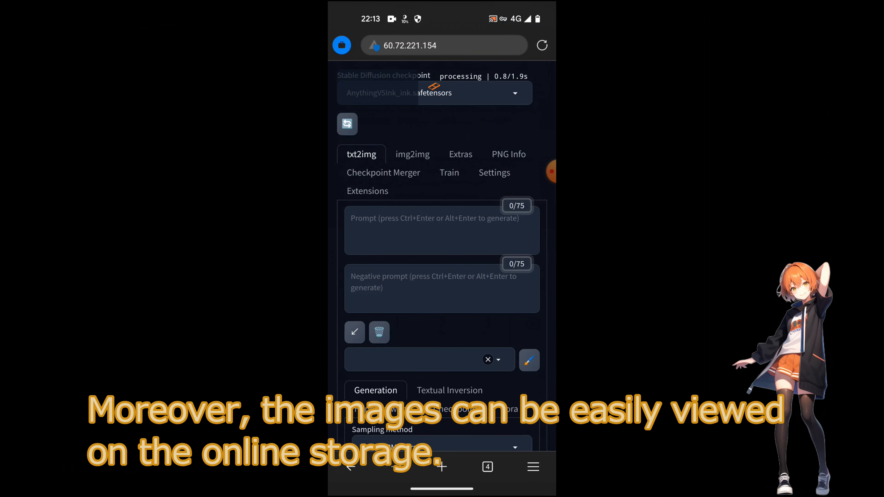